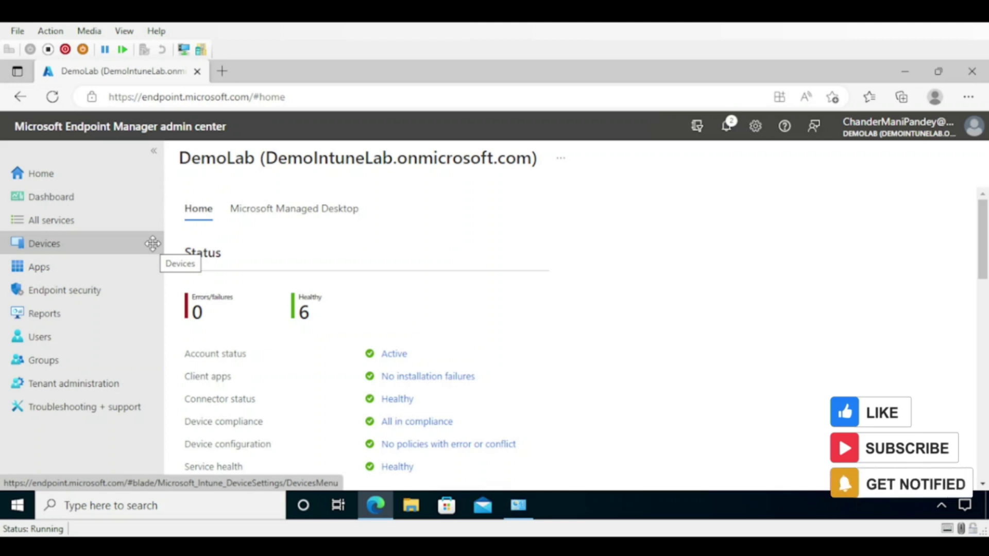
- From Apps > All apps, add a new app of type Microsoft Store app (new)
{"action": "left_click", "coordinate": [44, 275]}
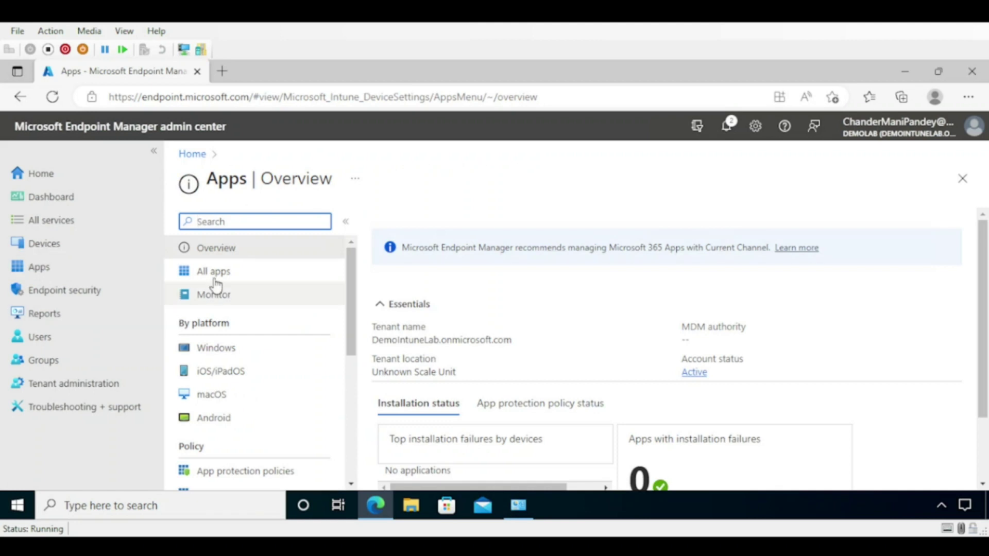
{"action": "left_click", "coordinate": [226, 276]}
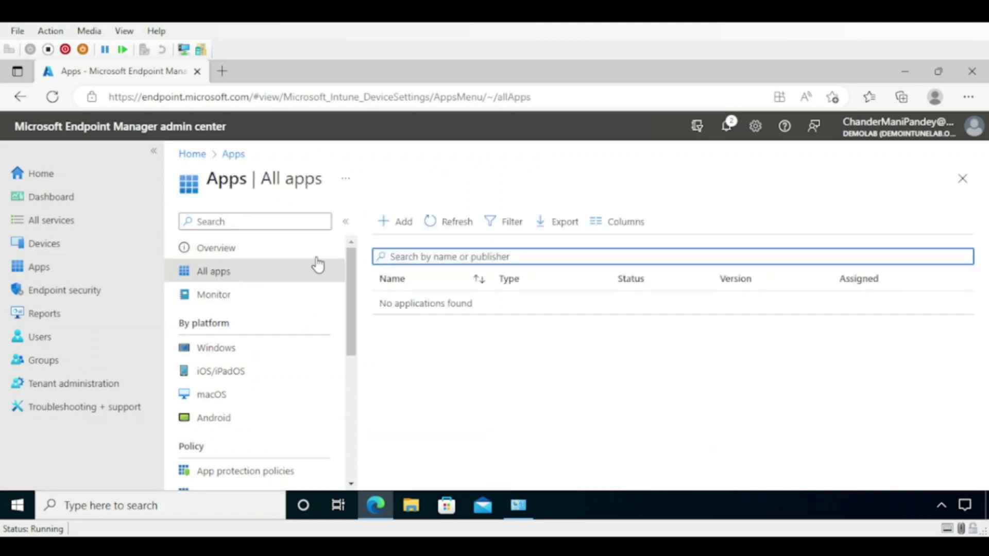
{"action": "left_click", "coordinate": [403, 225]}
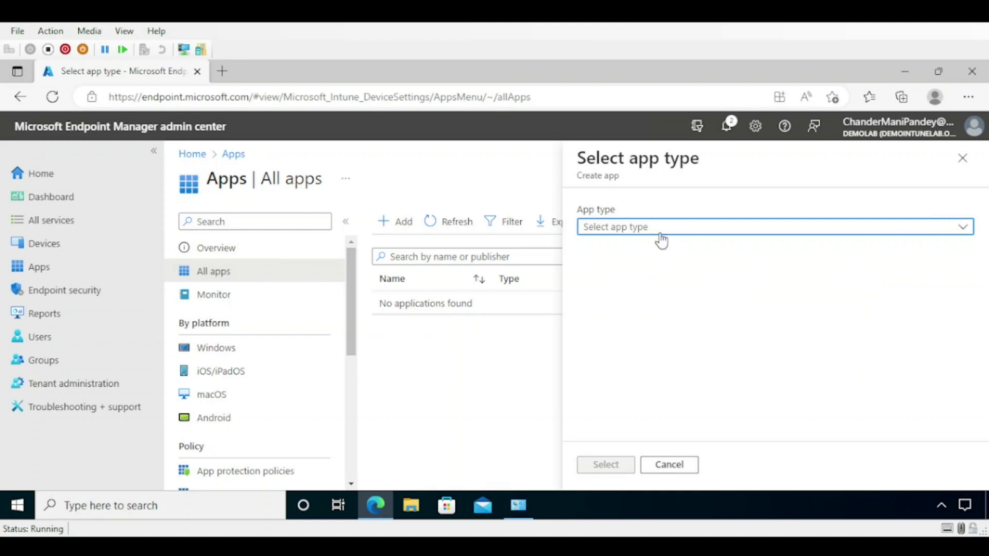
{"action": "left_click", "coordinate": [661, 230]}
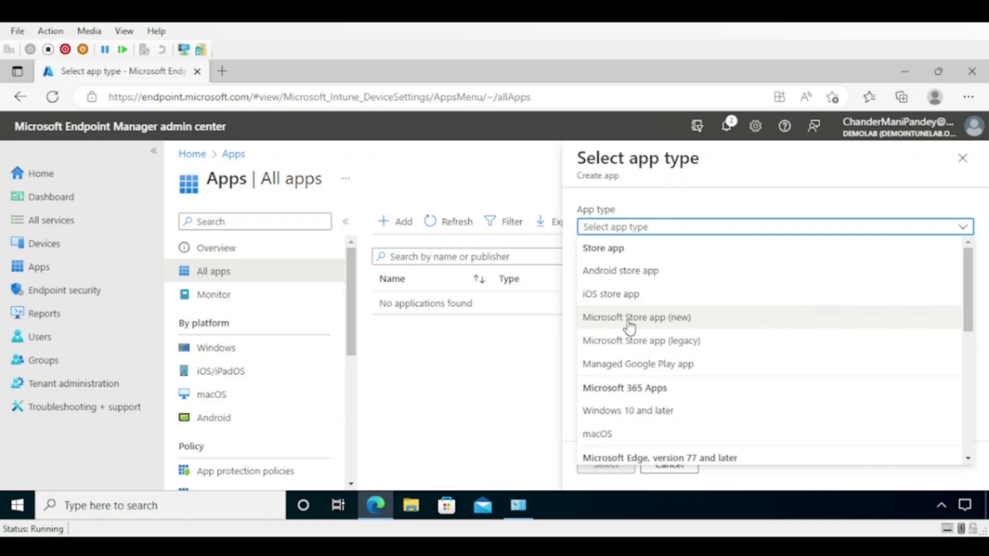
{"action": "left_click", "coordinate": [649, 326]}
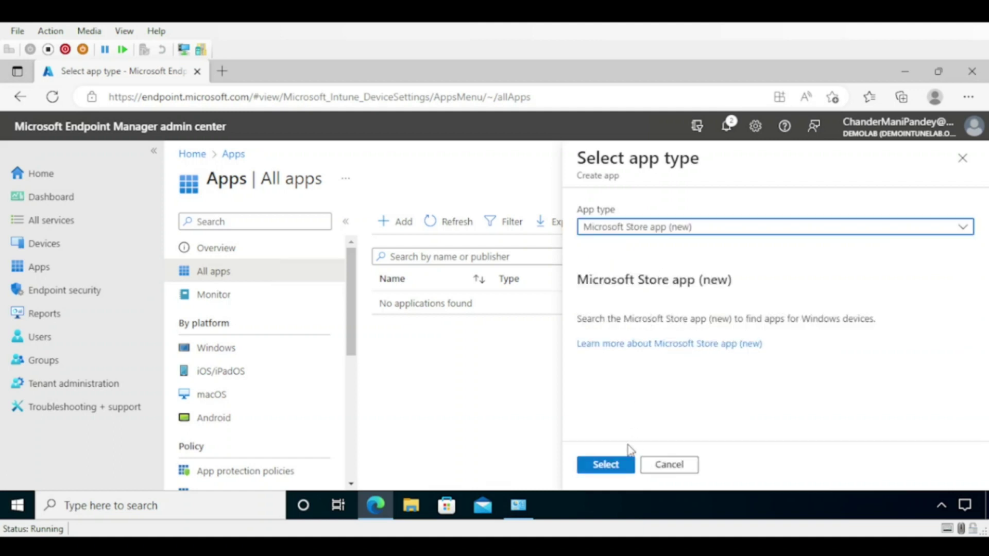
{"action": "left_click", "coordinate": [612, 467]}
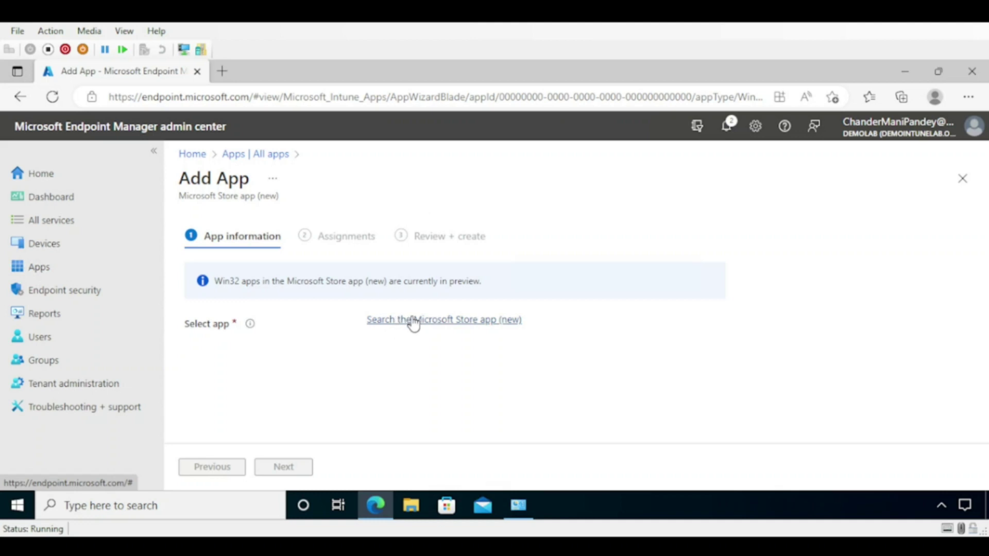
- Search the Microsoft Store for 'company' and select Company Portal
{"action": "left_click", "coordinate": [415, 321]}
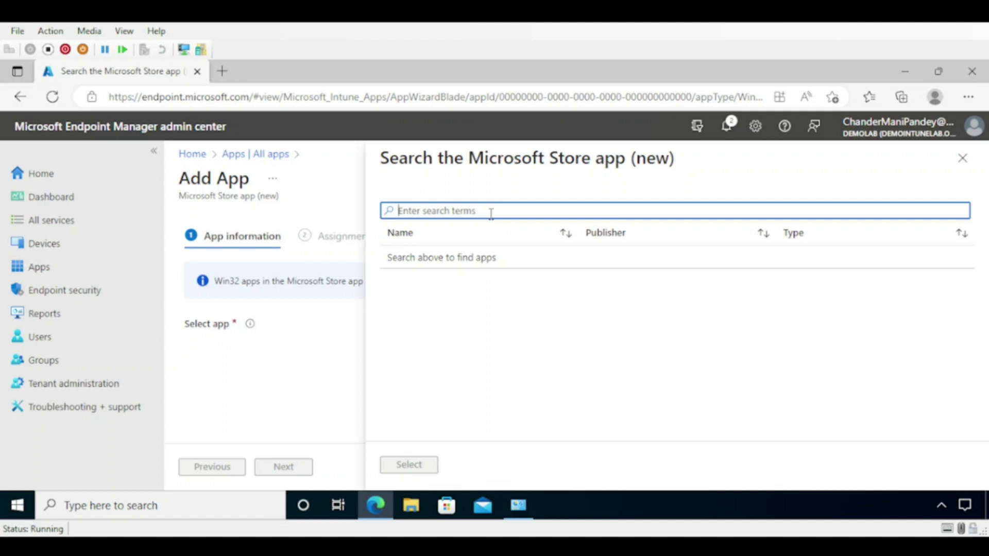
{"action": "type", "text": "company"}
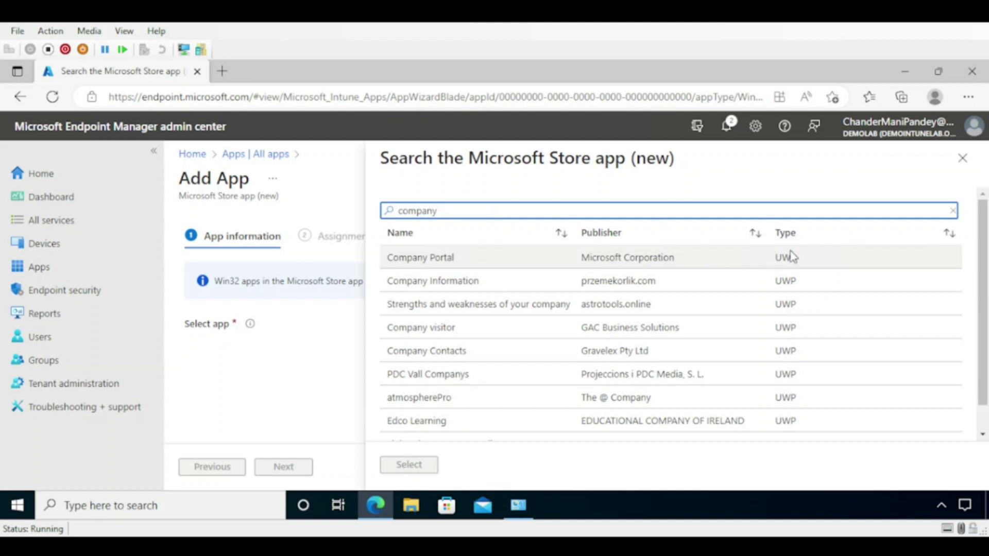
{"action": "left_click", "coordinate": [435, 261]}
{"action": "left_click", "coordinate": [422, 466]}
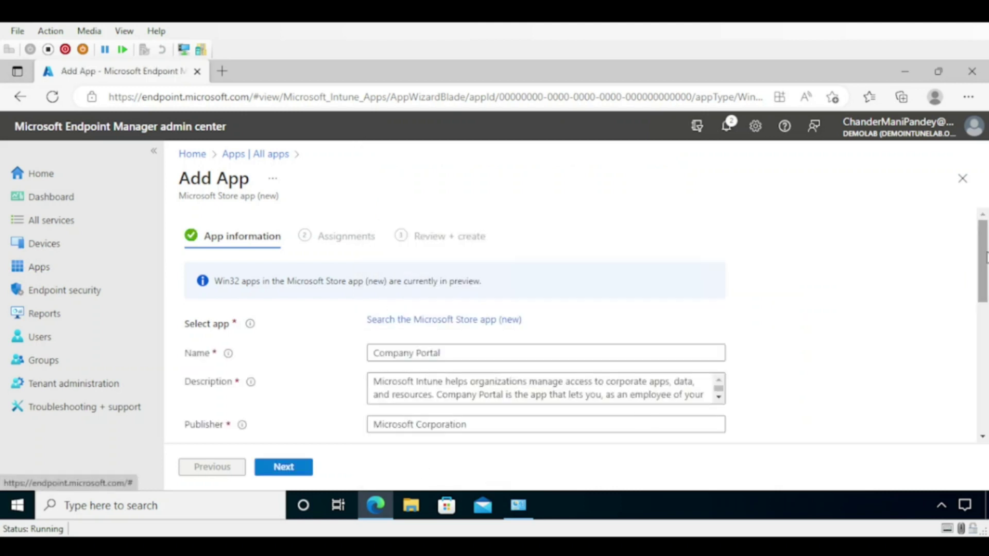
- Set Company Portal's category to Productivity in the App information form
{"action": "left_click_drag", "start_coordinate": [985, 255], "coordinate": [985, 290]}
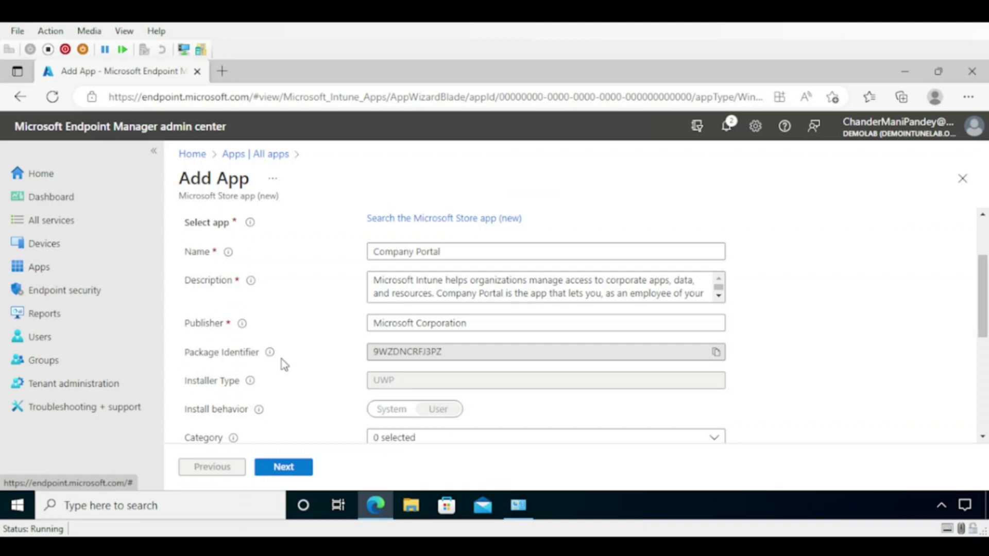
{"action": "left_click_drag", "start_coordinate": [442, 352], "coordinate": [379, 351]}
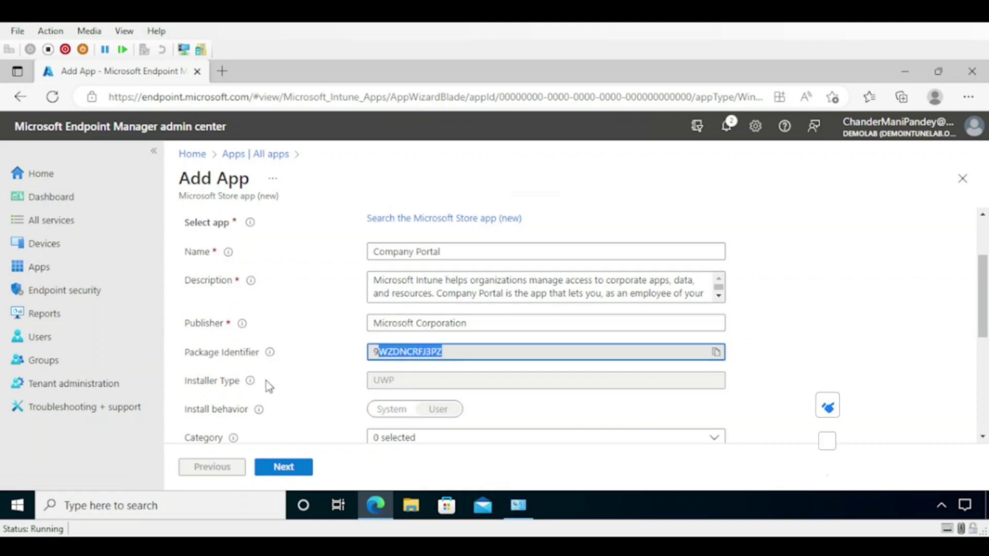
{"action": "left_click_drag", "start_coordinate": [985, 309], "coordinate": [985, 346]}
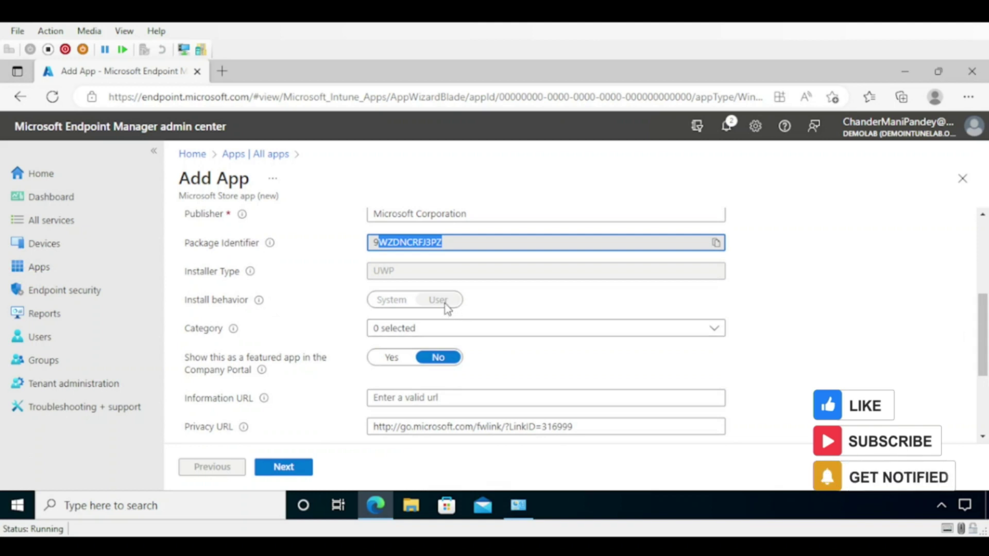
{"action": "left_click", "coordinate": [437, 335]}
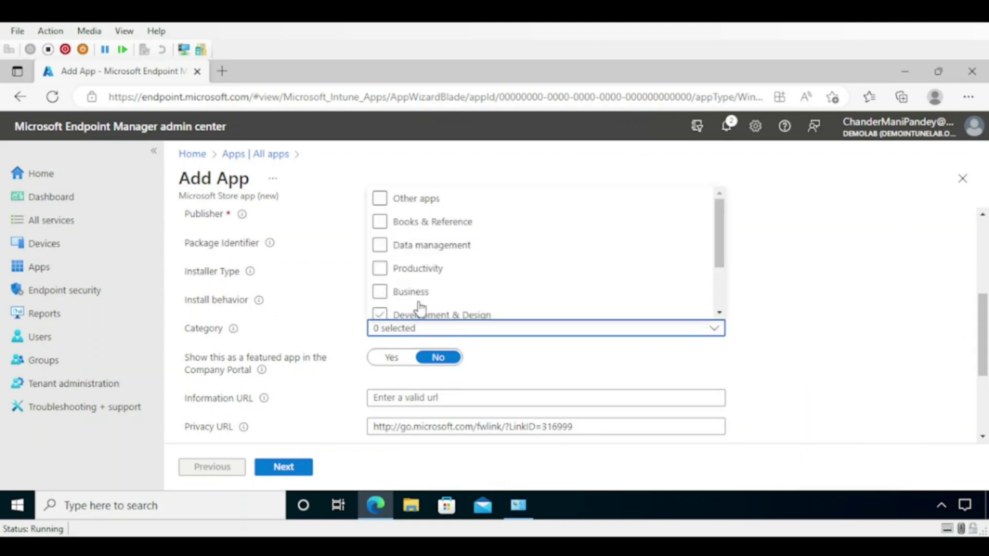
{"action": "left_click", "coordinate": [380, 268]}
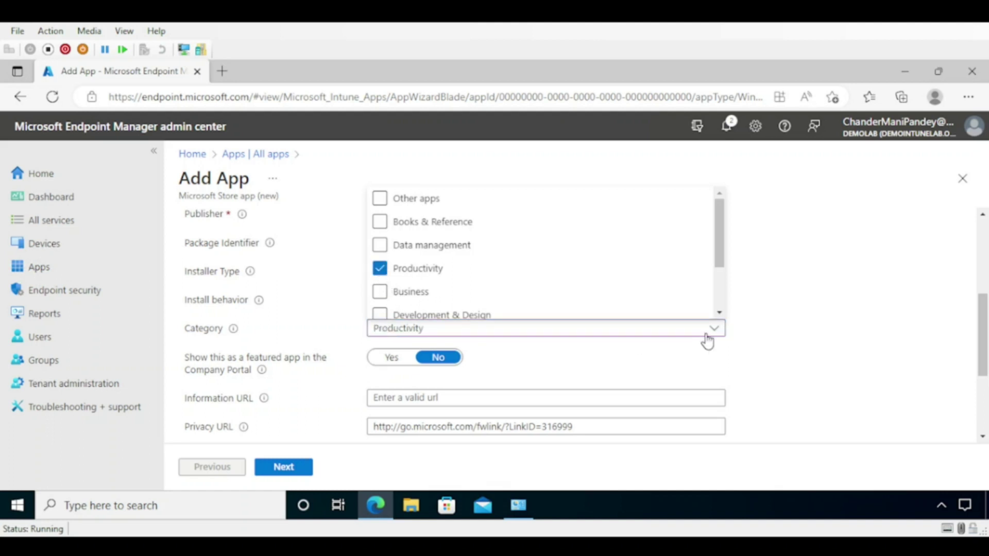
{"action": "left_click", "coordinate": [797, 317]}
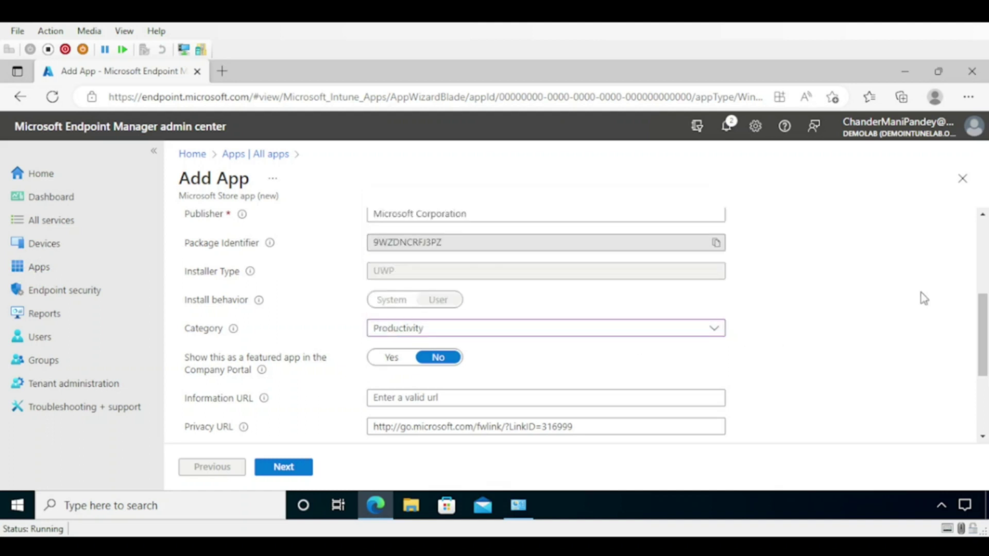
{"action": "left_click_drag", "start_coordinate": [979, 299], "coordinate": [985, 369]}
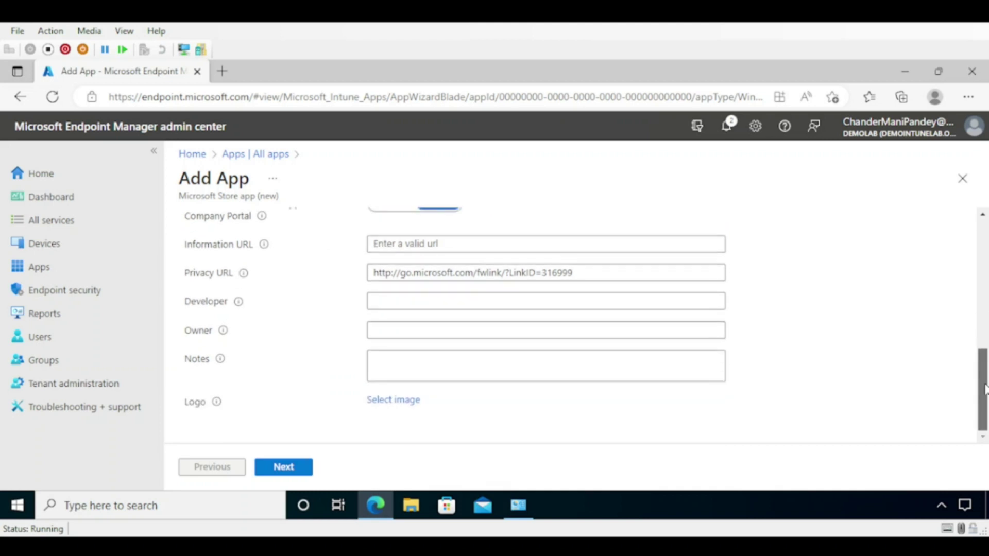
- Upload the comp image from the Desktop as Company Portal's logo and continue to Assignments
{"action": "left_click", "coordinate": [400, 407]}
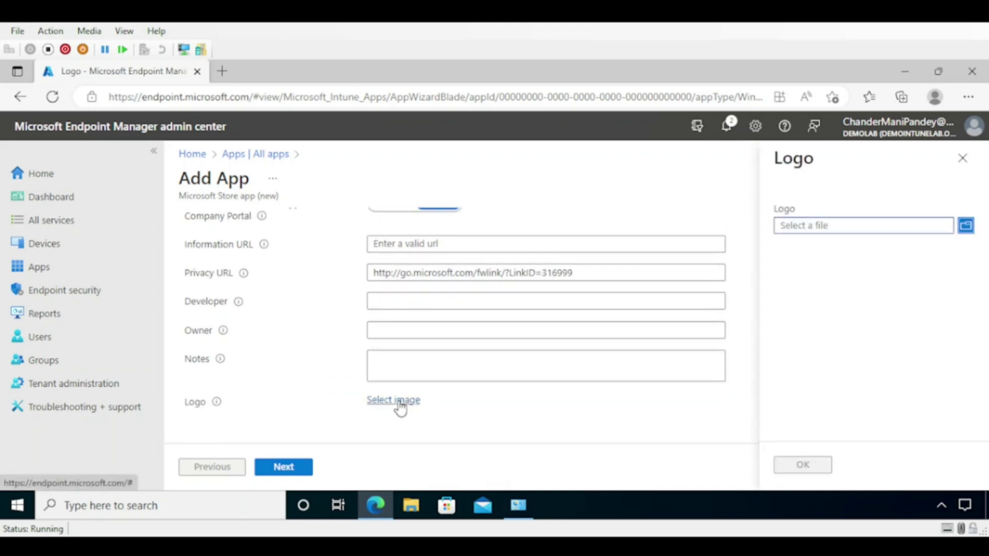
{"action": "left_click", "coordinate": [969, 232]}
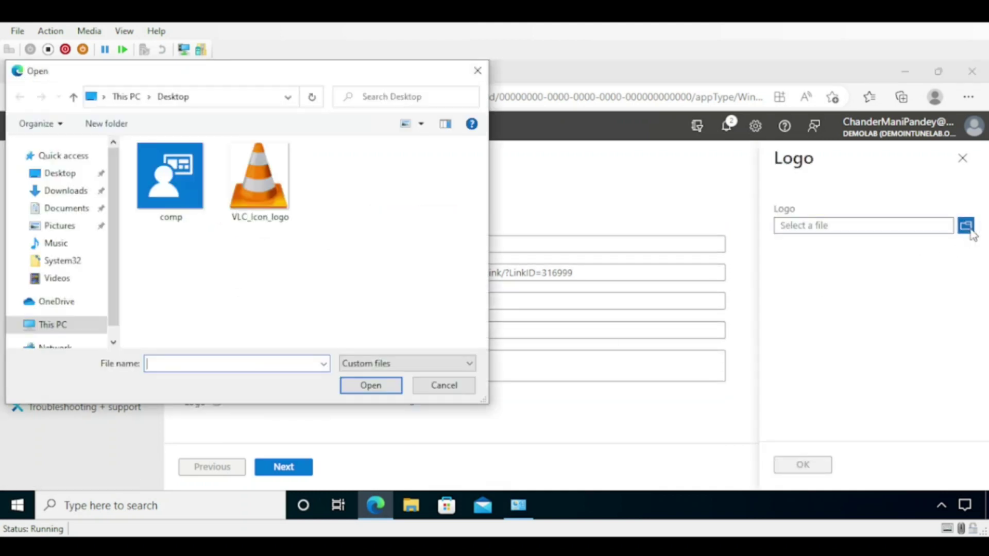
{"action": "left_click", "coordinate": [171, 180]}
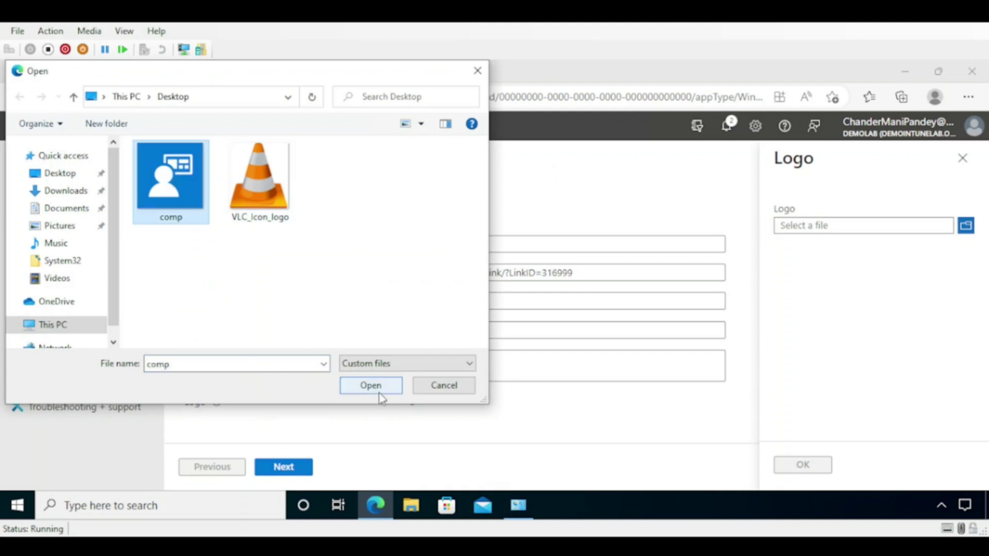
{"action": "left_click", "coordinate": [373, 387]}
{"action": "left_click", "coordinate": [803, 464]}
{"action": "scroll", "coordinate": [464, 360], "scroll_direction": "down", "scroll_amount": 3}
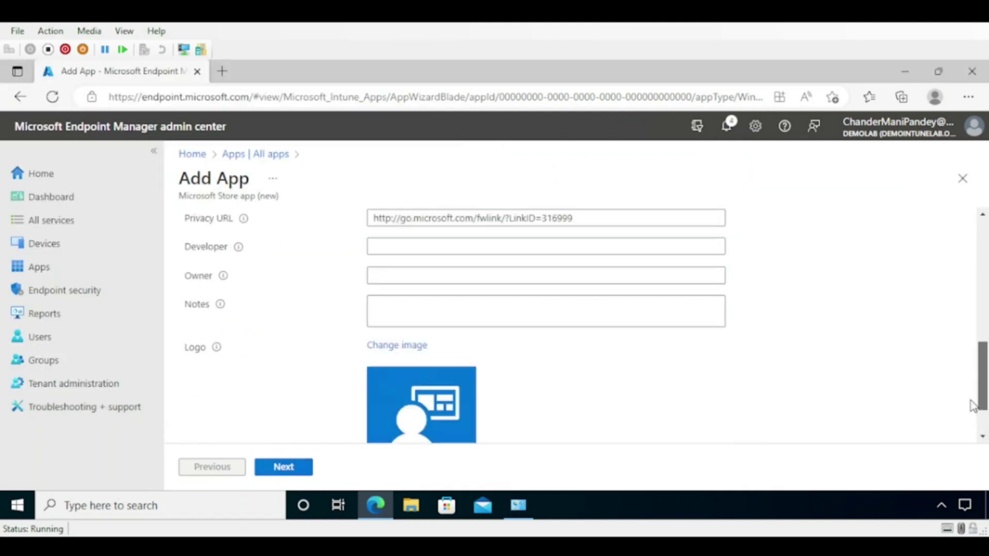
{"action": "left_click", "coordinate": [284, 466]}
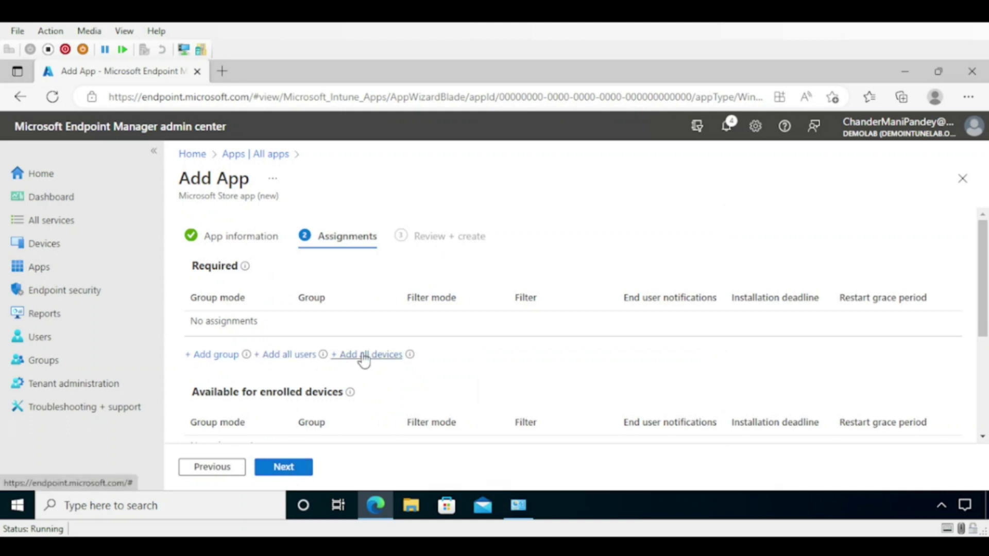
- Make Company Portal required for all devices and create the app
{"action": "left_click", "coordinate": [369, 355]}
{"action": "left_click", "coordinate": [291, 469]}
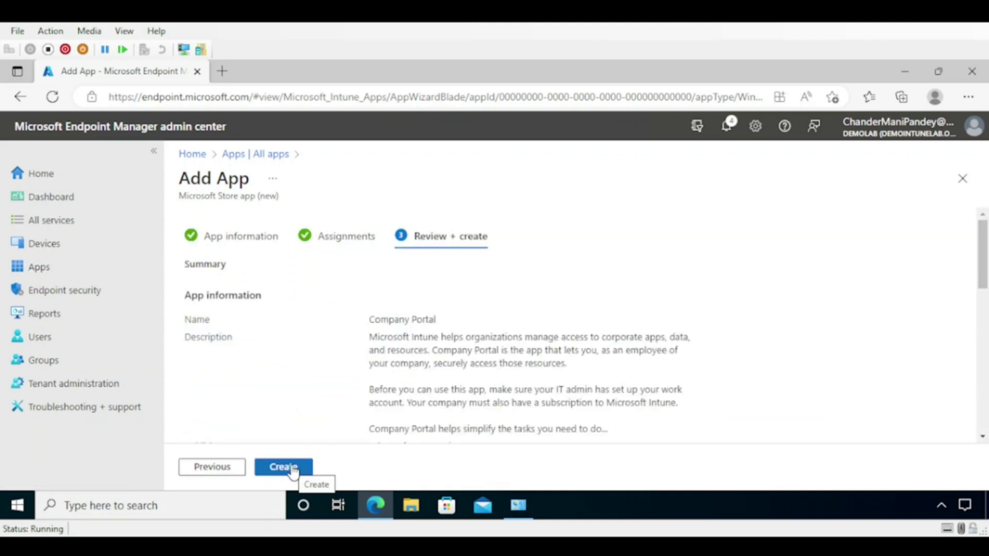
{"action": "left_click", "coordinate": [293, 471]}
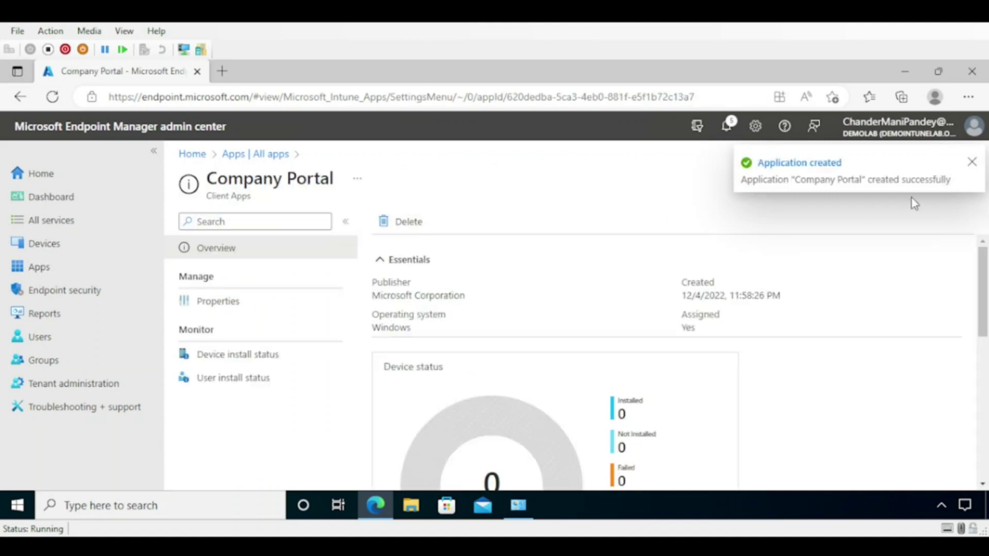
{"action": "left_click", "coordinate": [973, 164]}
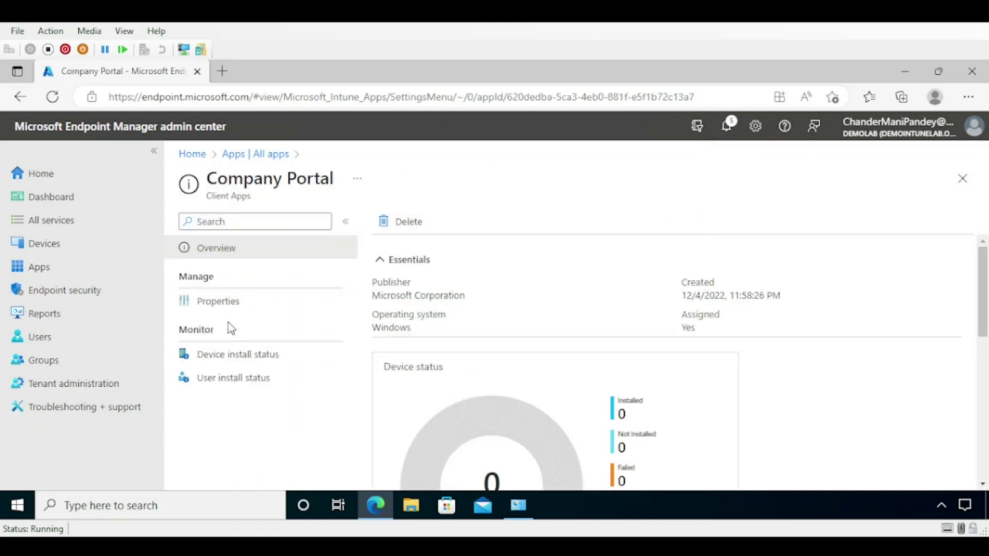
- Go back to the All apps list via the 'Apps | All apps' breadcrumb
{"action": "scroll", "coordinate": [985, 273], "scroll_direction": "down", "scroll_amount": 5}
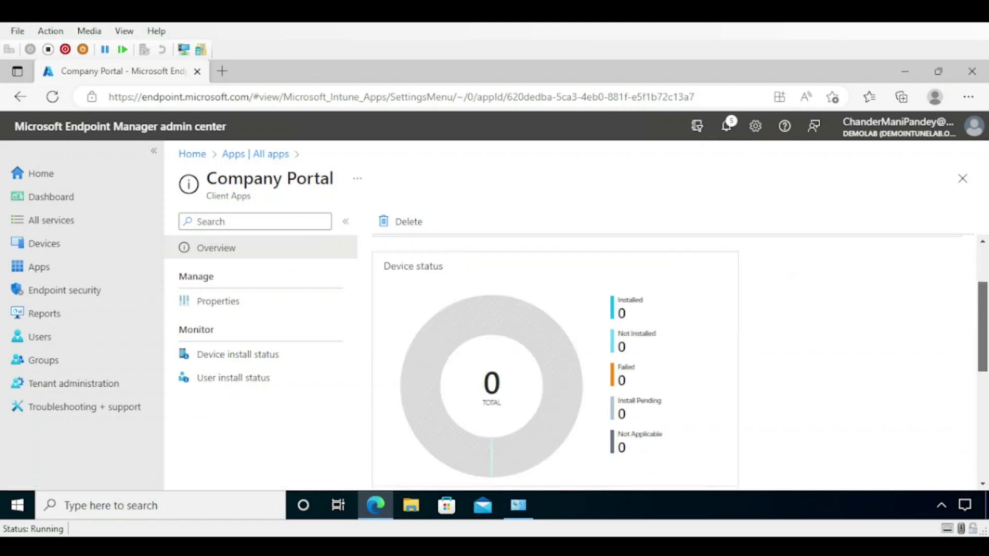
{"action": "scroll", "coordinate": [985, 273], "scroll_direction": "up", "scroll_amount": 4}
{"action": "scroll", "coordinate": [986, 276], "scroll_direction": "up", "scroll_amount": 2}
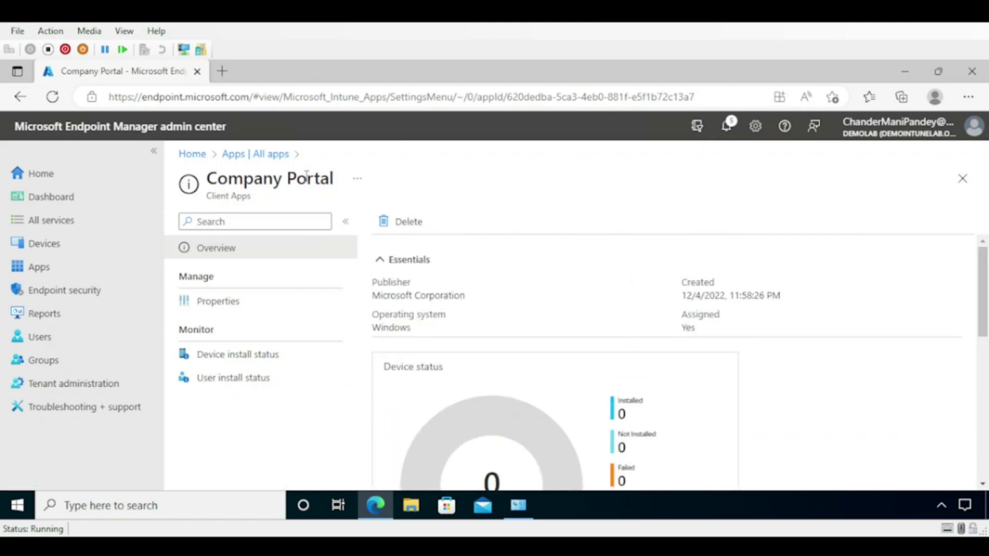
{"action": "left_click", "coordinate": [252, 156]}
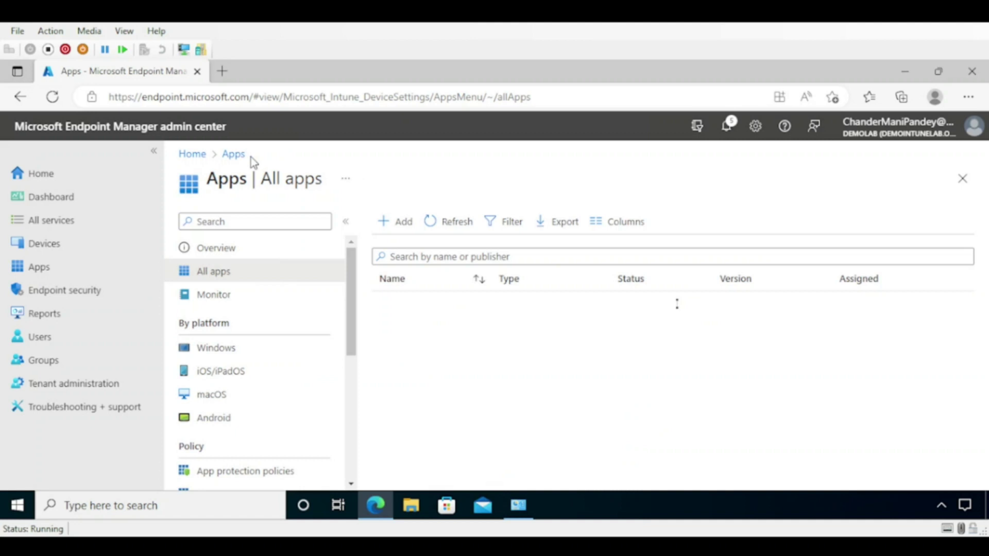
- Add another app of type Microsoft Store app (new)
{"action": "left_click", "coordinate": [404, 224]}
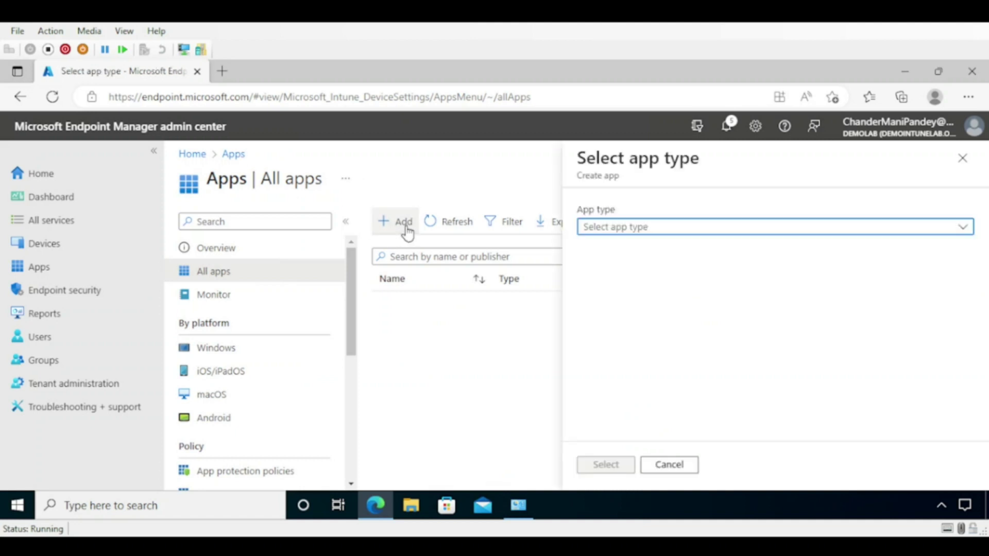
{"action": "left_click", "coordinate": [653, 235]}
{"action": "left_click", "coordinate": [668, 316]}
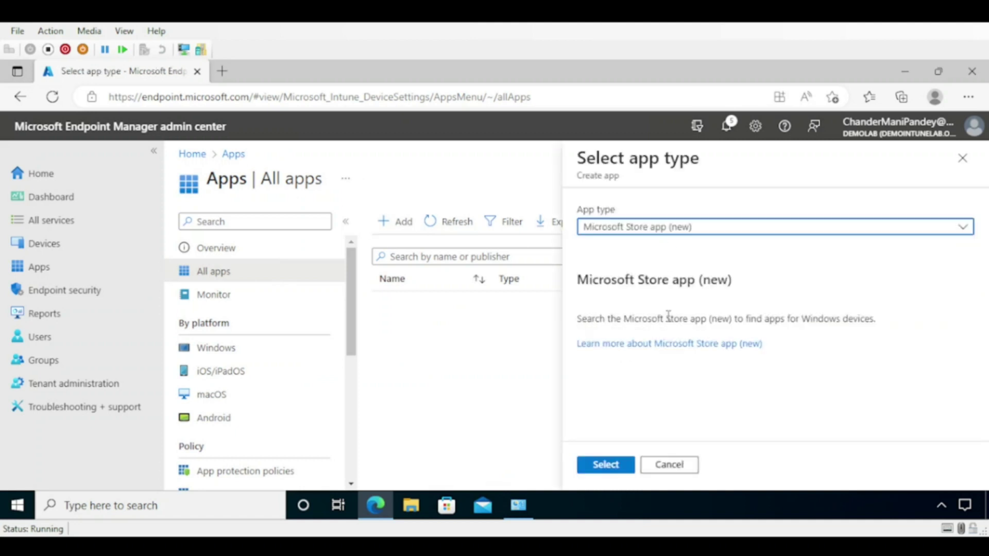
{"action": "left_click", "coordinate": [604, 465]}
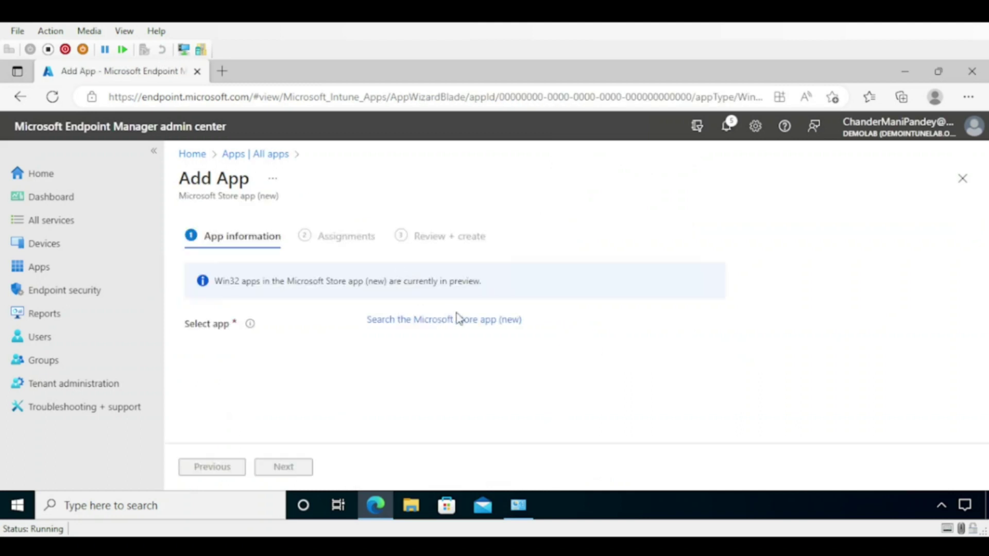
- Search the Microsoft Store for 'vlc' and select the Win32 VLC app by VideoLAN
{"action": "left_click", "coordinate": [464, 323]}
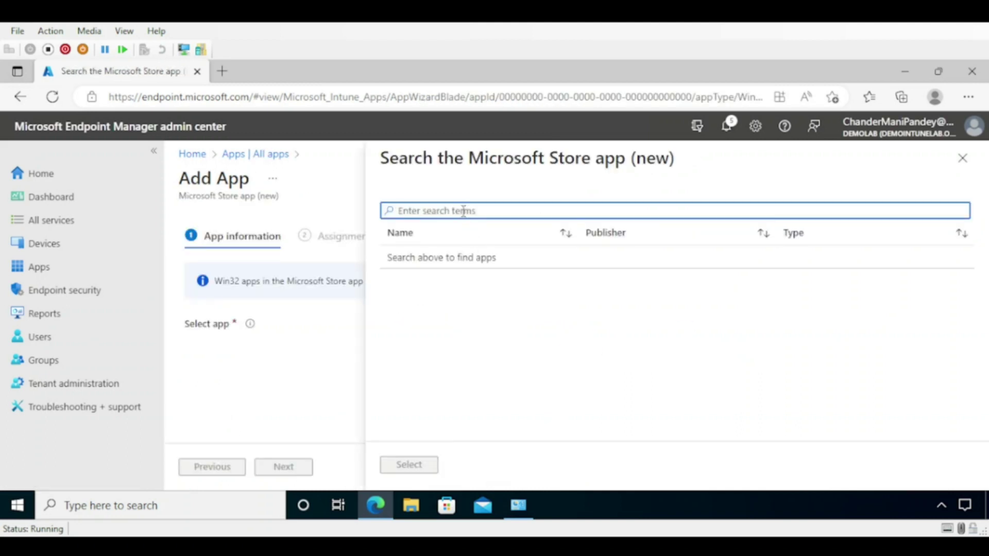
{"action": "type", "text": "vlc"}
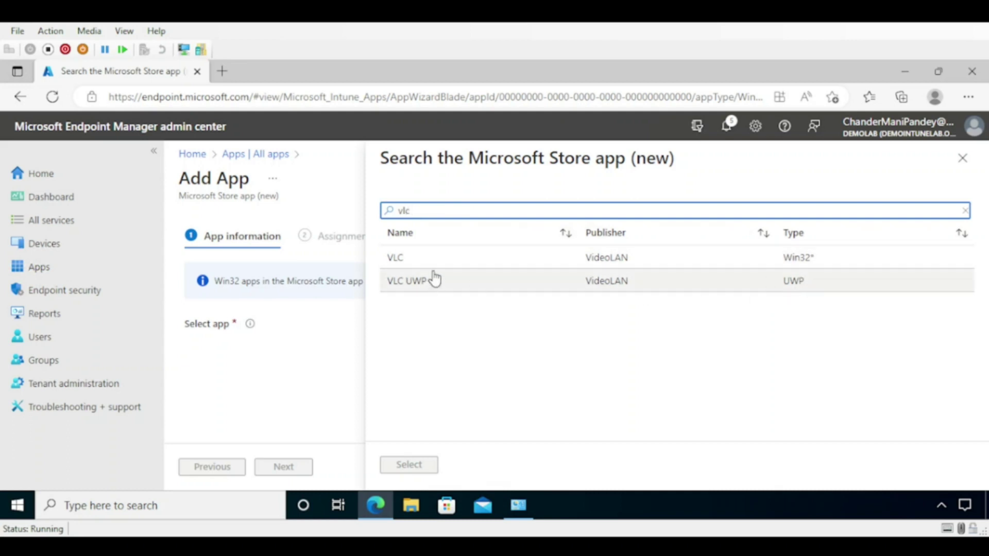
{"action": "left_click", "coordinate": [407, 263]}
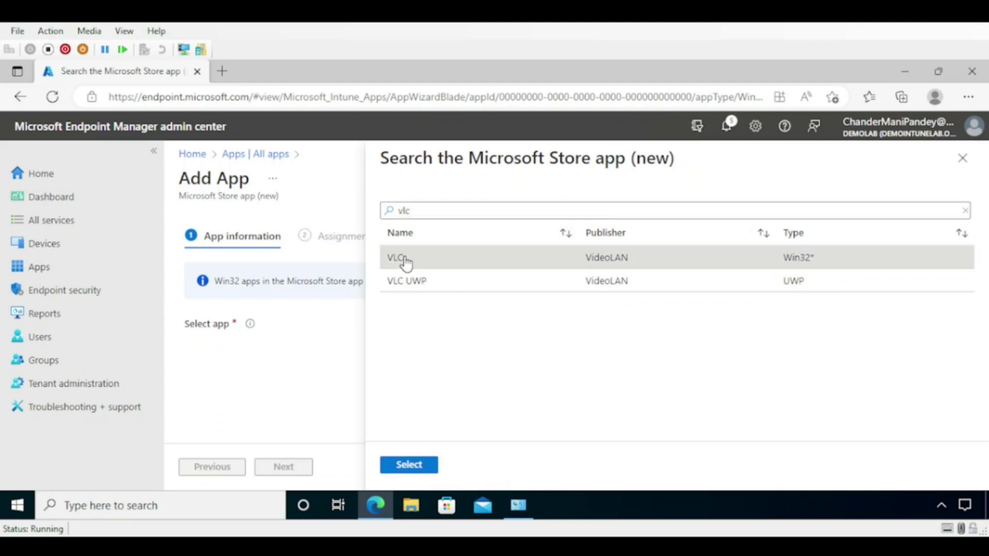
{"action": "left_click", "coordinate": [410, 465]}
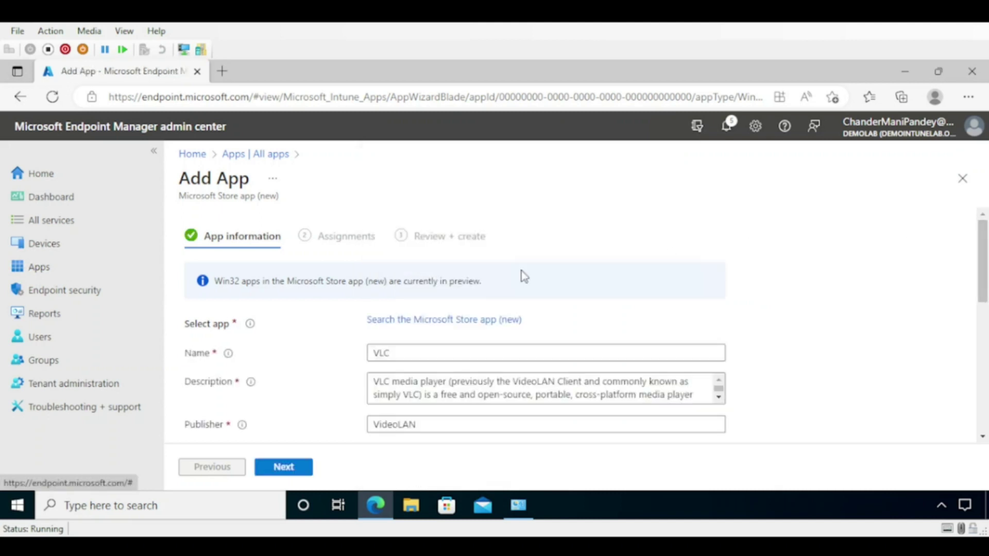
- Set VLC's category to Productivity
{"action": "left_click_drag", "start_coordinate": [981, 253], "coordinate": [985, 309]}
{"action": "left_click", "coordinate": [397, 360]}
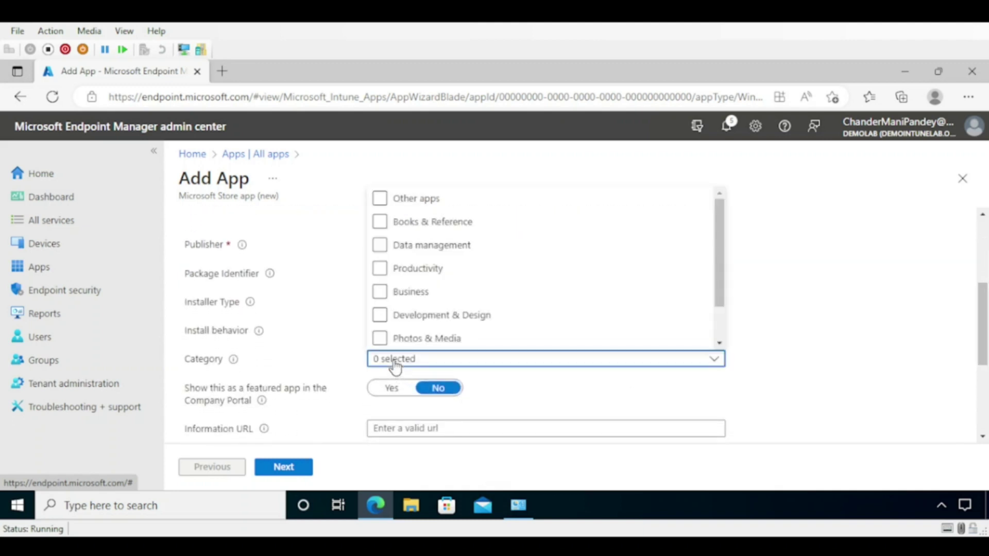
{"action": "left_click", "coordinate": [380, 268]}
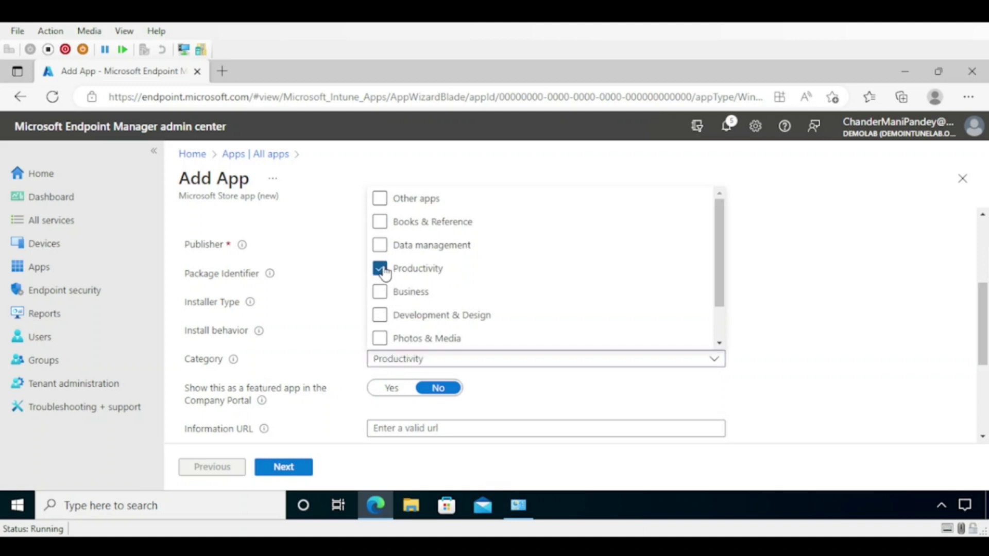
{"action": "left_click", "coordinate": [808, 325]}
{"action": "left_click_drag", "start_coordinate": [981, 325], "coordinate": [981, 399]}
- Upload VLC_Icon_logo as VLC's logo and continue to Assignments
{"action": "left_click", "coordinate": [395, 402]}
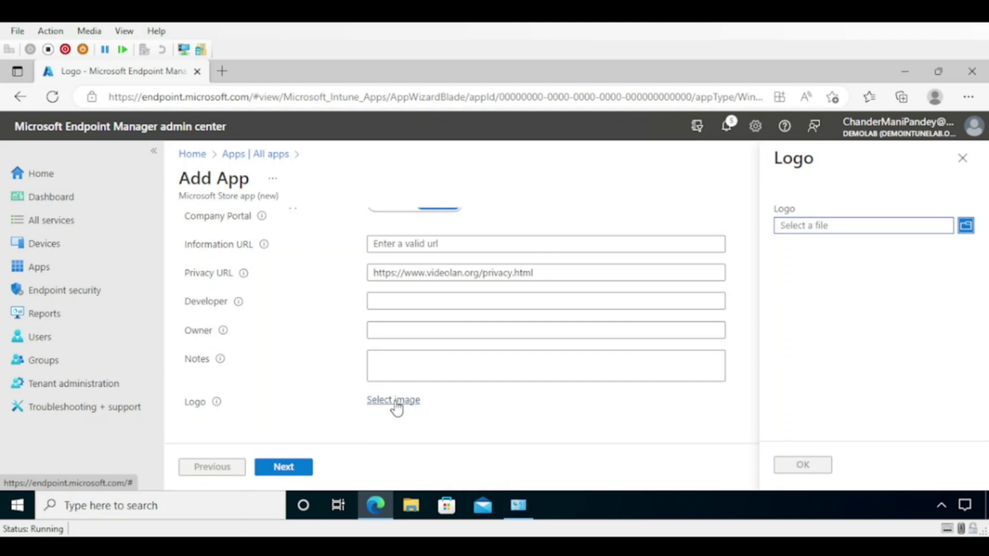
{"action": "left_click", "coordinate": [965, 231]}
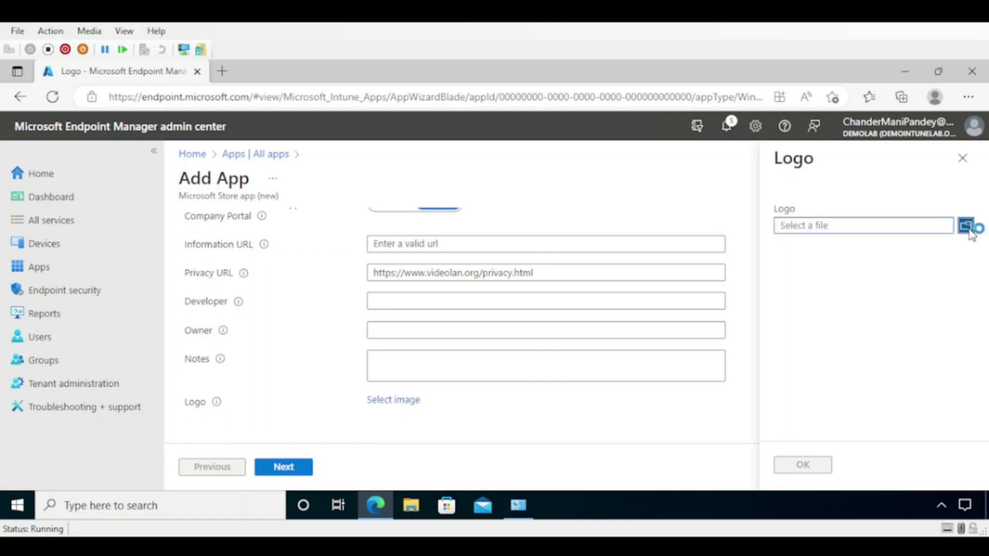
{"action": "left_click", "coordinate": [260, 183]}
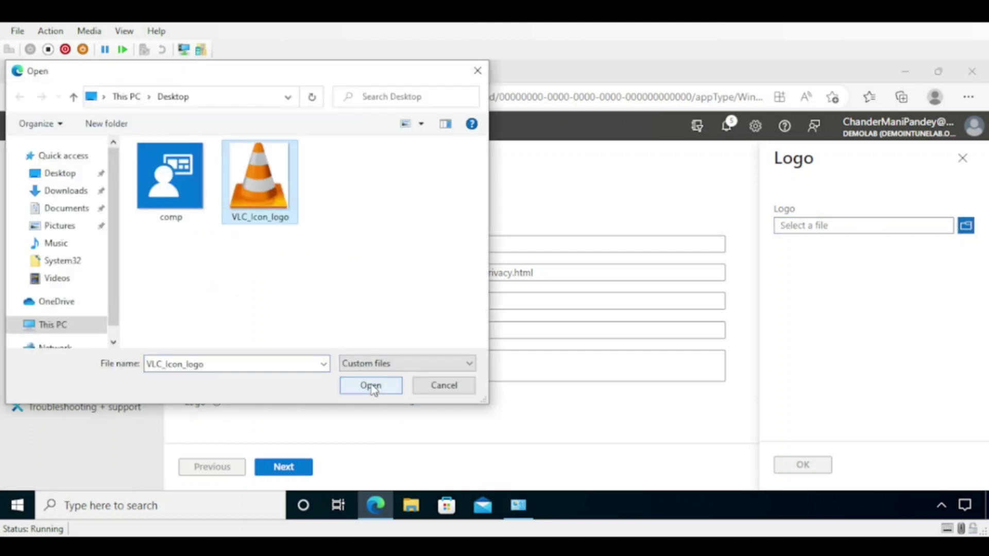
{"action": "left_click", "coordinate": [371, 386]}
{"action": "left_click", "coordinate": [802, 466]}
{"action": "left_click", "coordinate": [283, 467]}
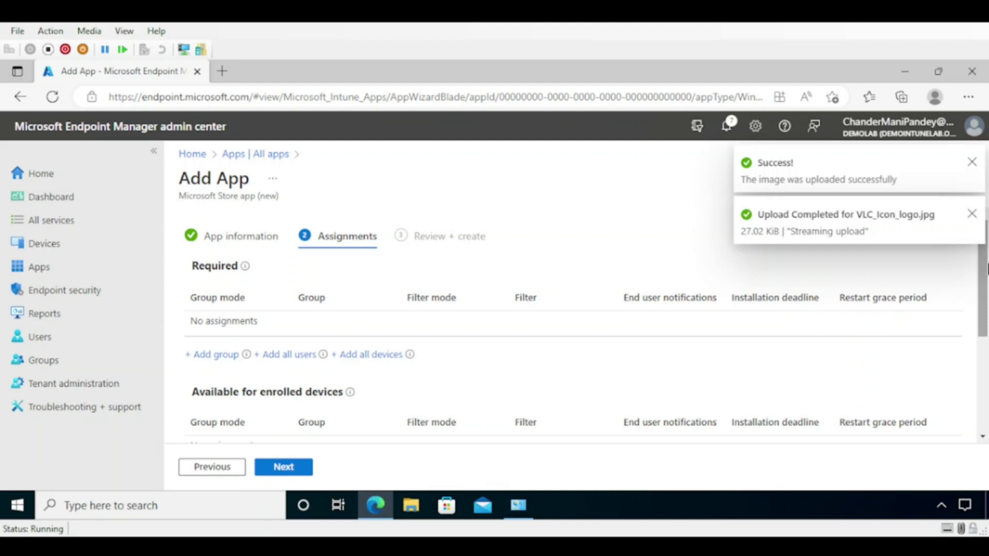
- Add all users under 'Available for enrolled devices', then review and create VLC
{"action": "left_click_drag", "start_coordinate": [984, 271], "coordinate": [984, 328]}
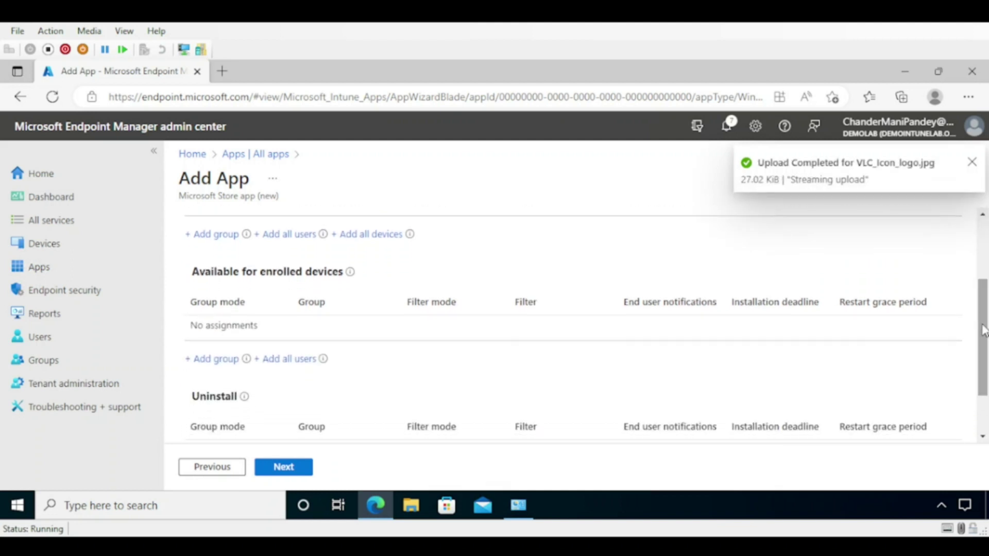
{"action": "left_click", "coordinate": [286, 359]}
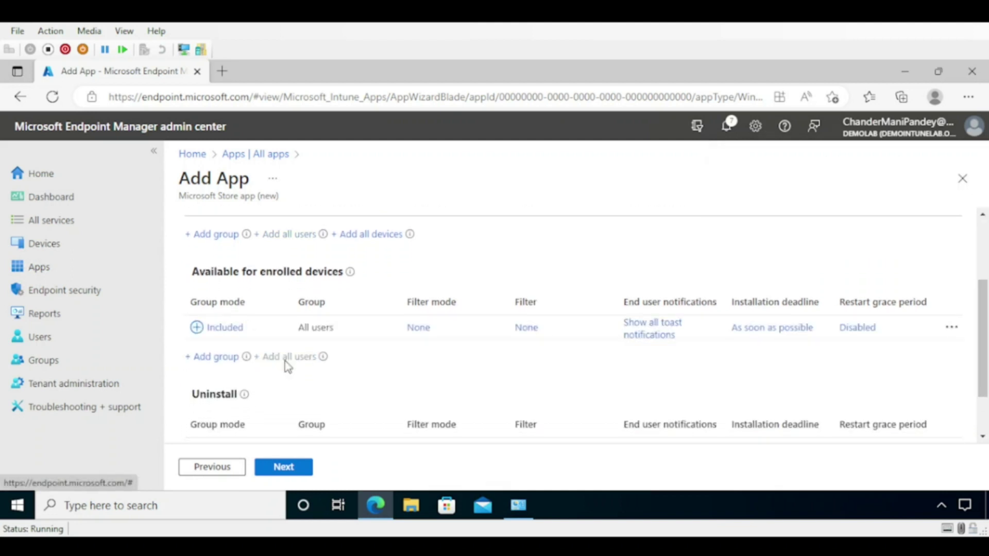
{"action": "left_click", "coordinate": [285, 468]}
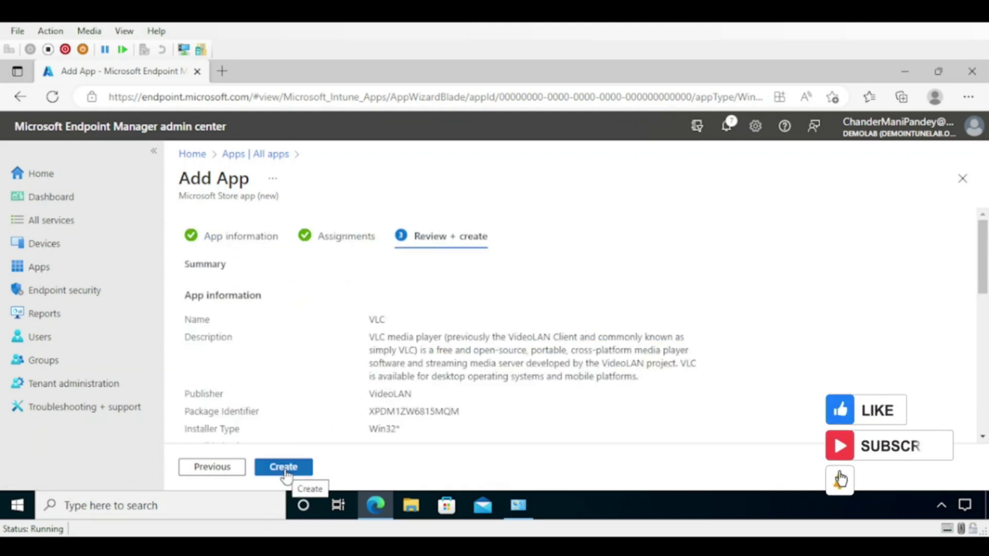
{"action": "left_click", "coordinate": [285, 468]}
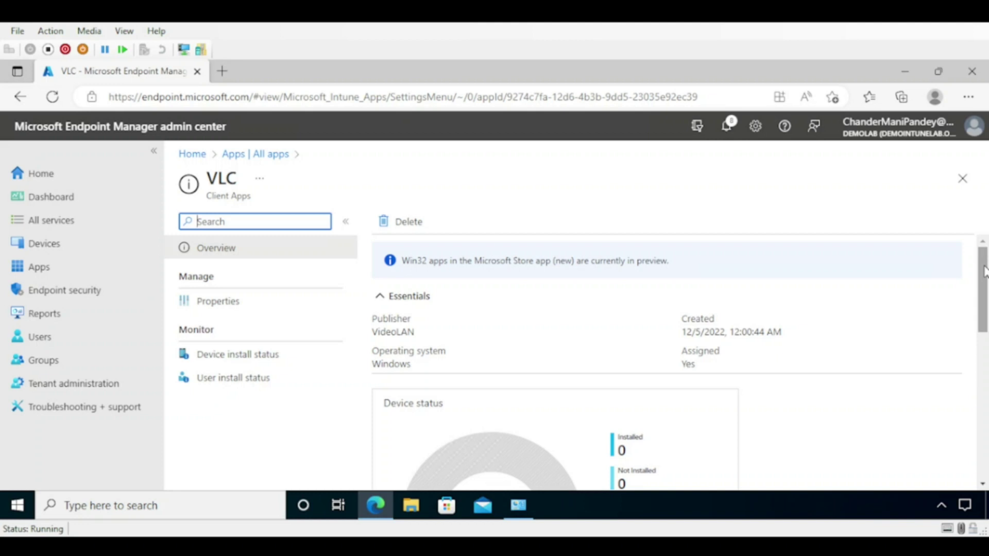
- Scroll down the VLC app overview
{"action": "scroll", "coordinate": [984, 271], "scroll_direction": "down", "scroll_amount": 3}
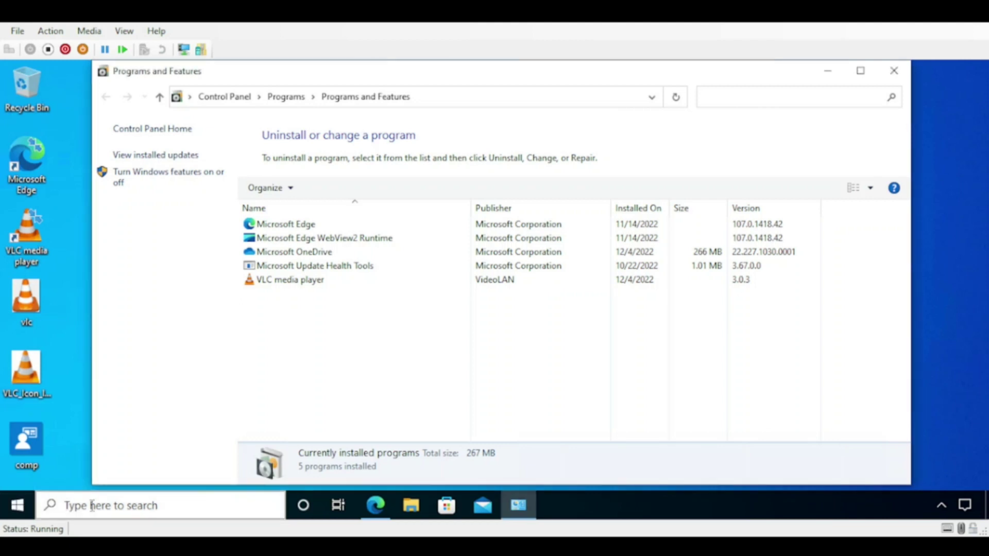
- Open Access work or school settings by searching 'ace' and start connecting an account
{"action": "left_click", "coordinate": [121, 506]}
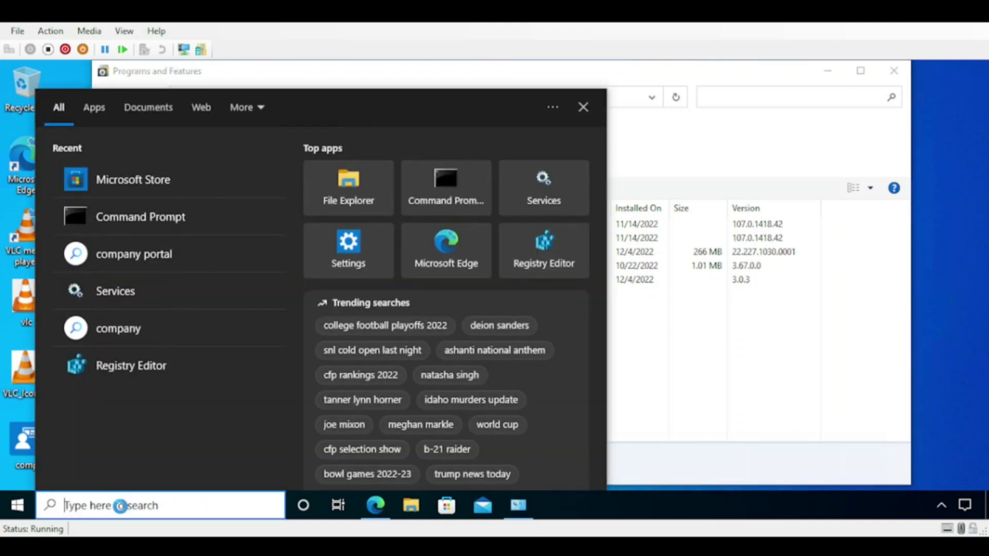
{"action": "type", "text": "aces"}
{"action": "left_click", "coordinate": [136, 191]}
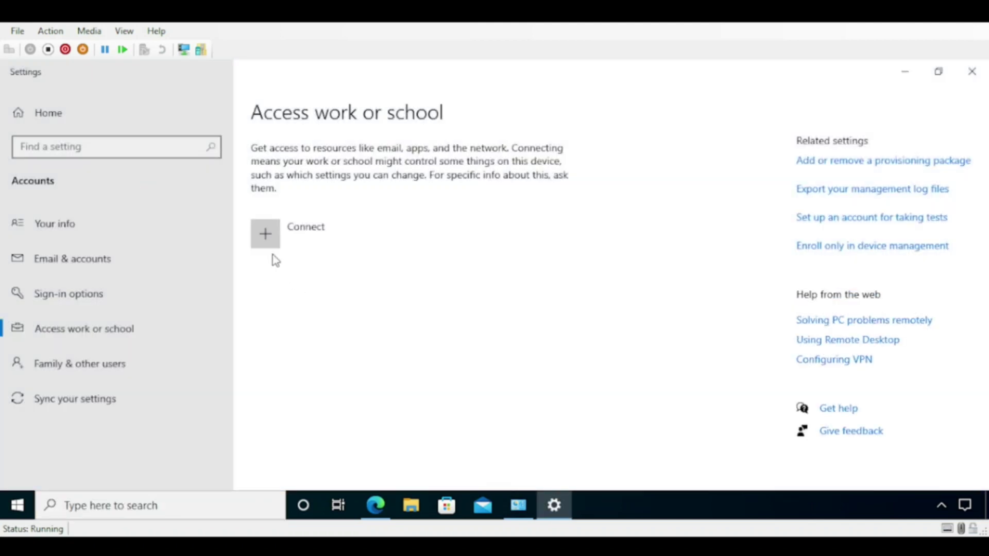
{"action": "left_click", "coordinate": [271, 249]}
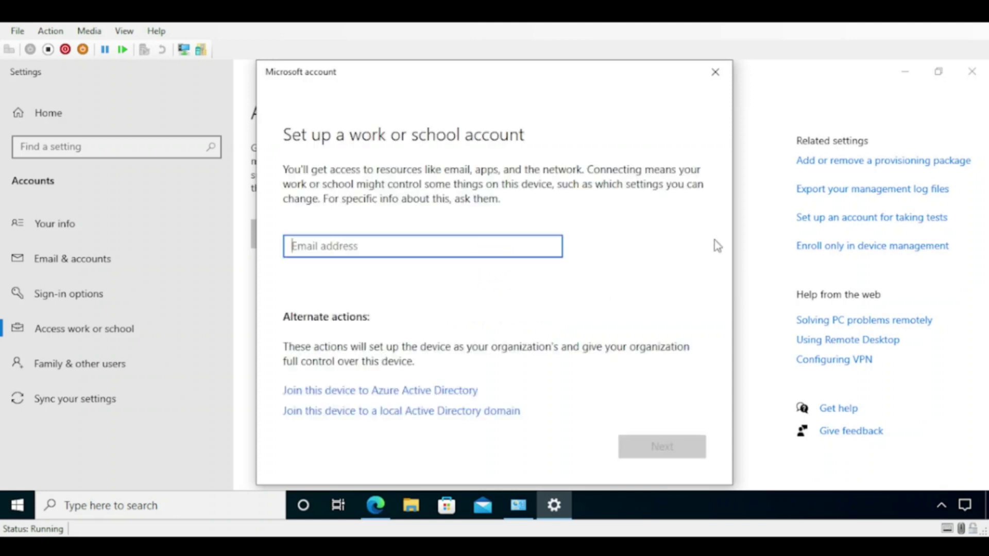
- Join the device to Azure Active Directory by signing in with the work account e-mail and password
{"action": "left_click", "coordinate": [379, 391]}
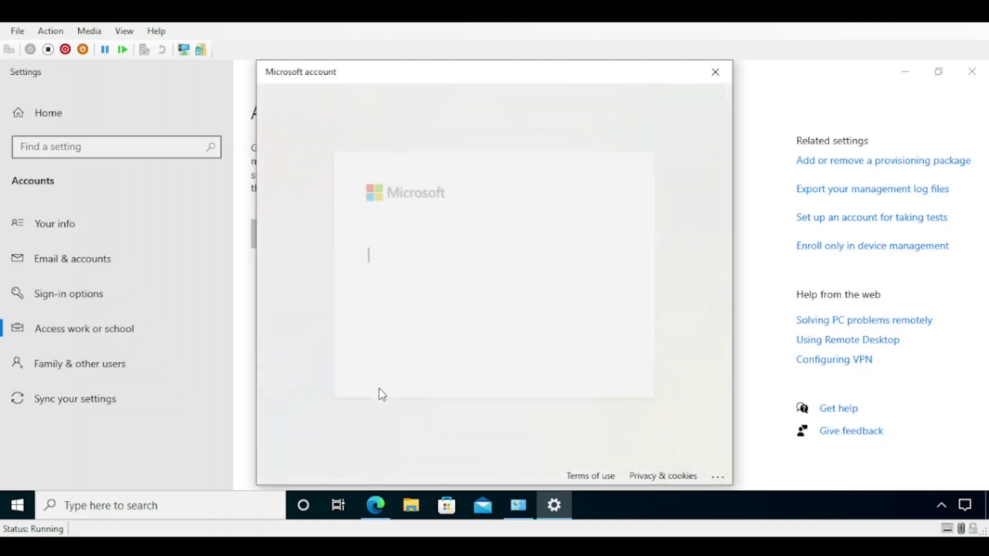
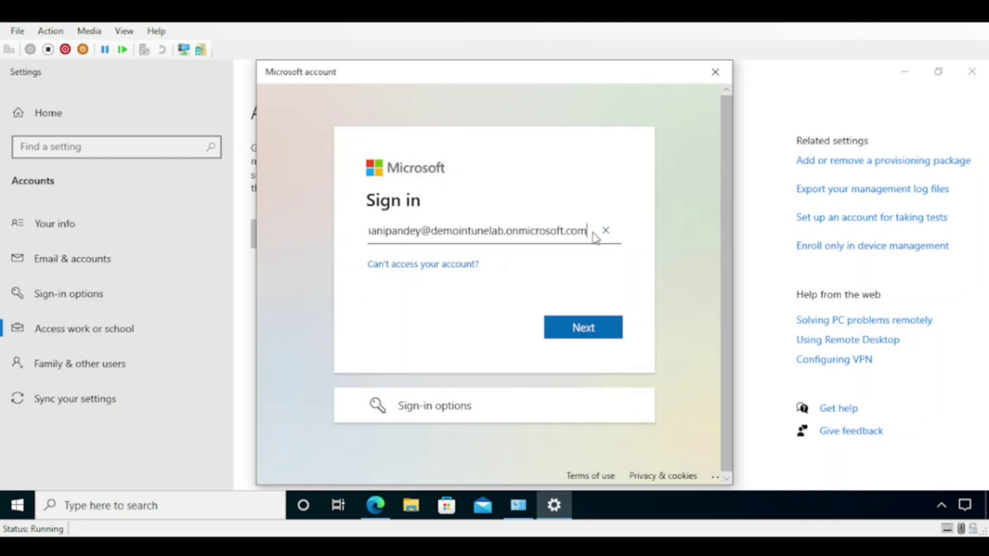
{"action": "left_click", "coordinate": [587, 327]}
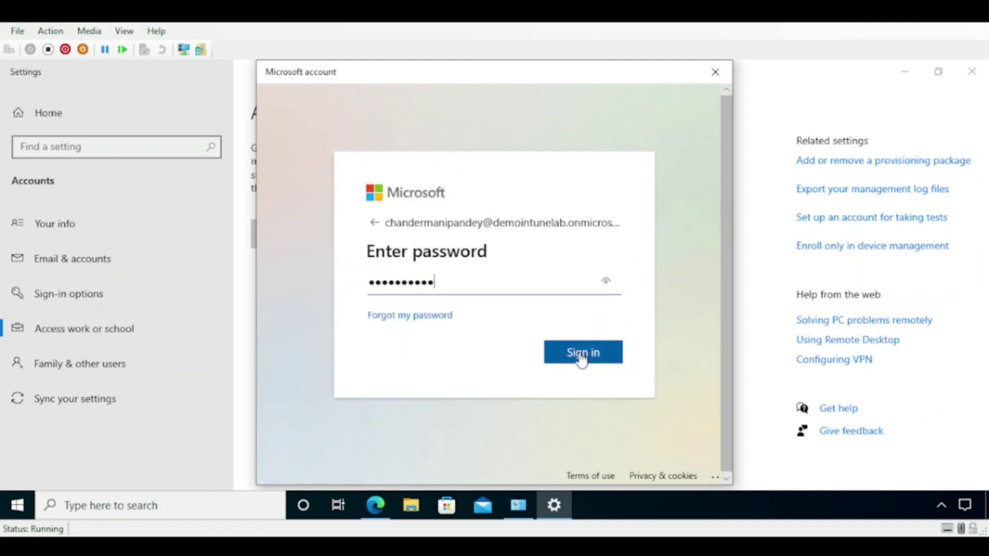
{"action": "left_click", "coordinate": [581, 356]}
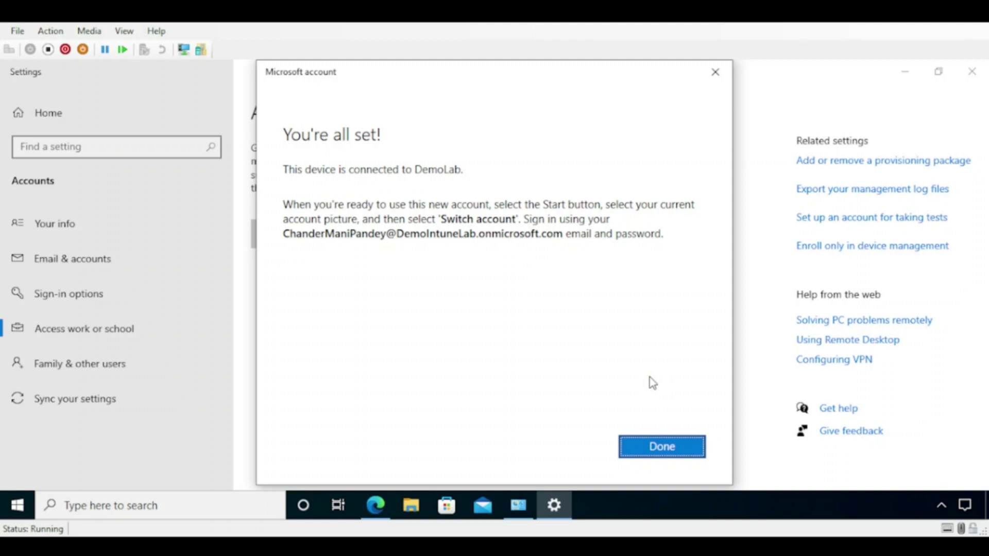
{"action": "left_click", "coordinate": [655, 452]}
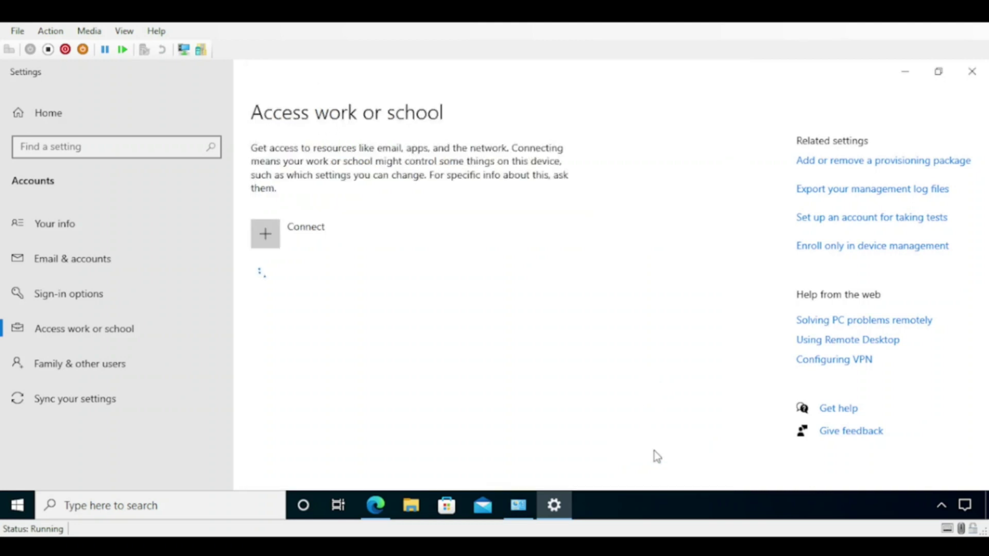
- Open the work account's DemoLab management info and start a device sync
{"action": "left_click", "coordinate": [465, 324]}
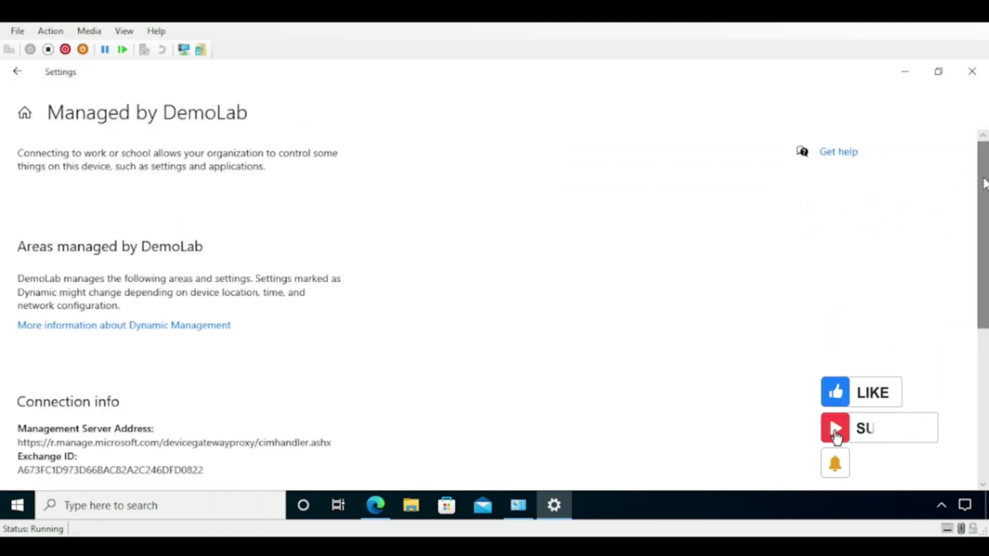
{"action": "left_click_drag", "start_coordinate": [983, 188], "coordinate": [983, 350]}
{"action": "left_click", "coordinate": [50, 330]}
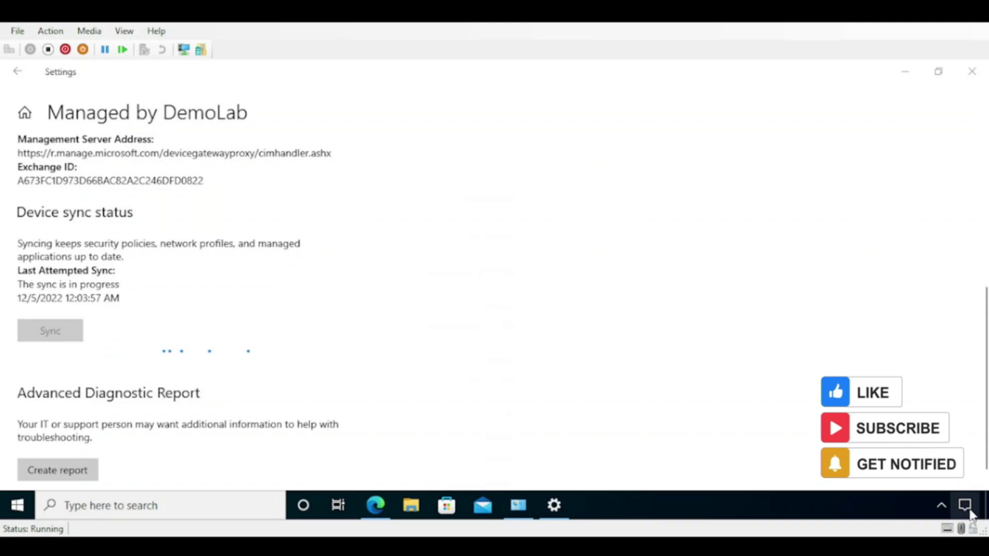
- Clear all Action Center notifications and bring up the Start menu power options
{"action": "left_click", "coordinate": [965, 505]}
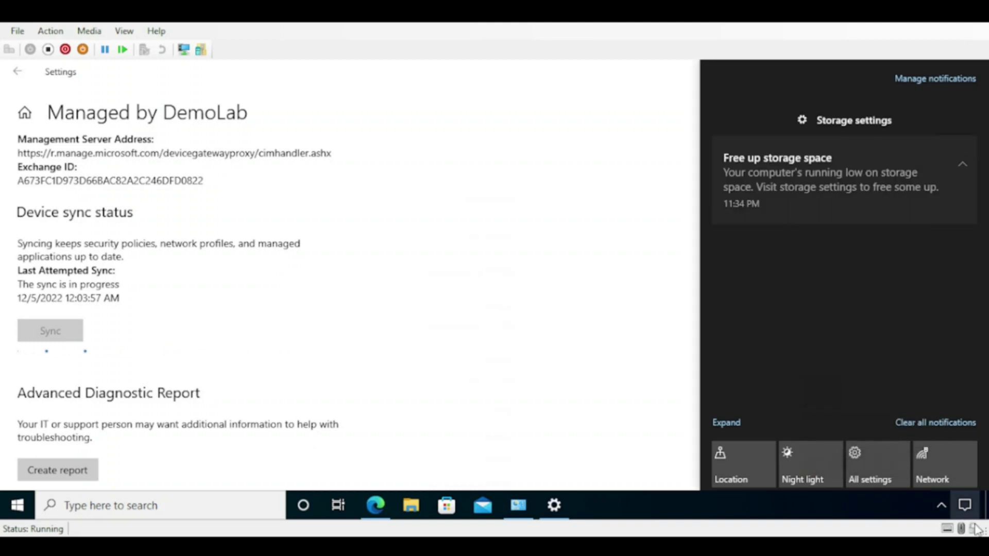
{"action": "left_click", "coordinate": [934, 422]}
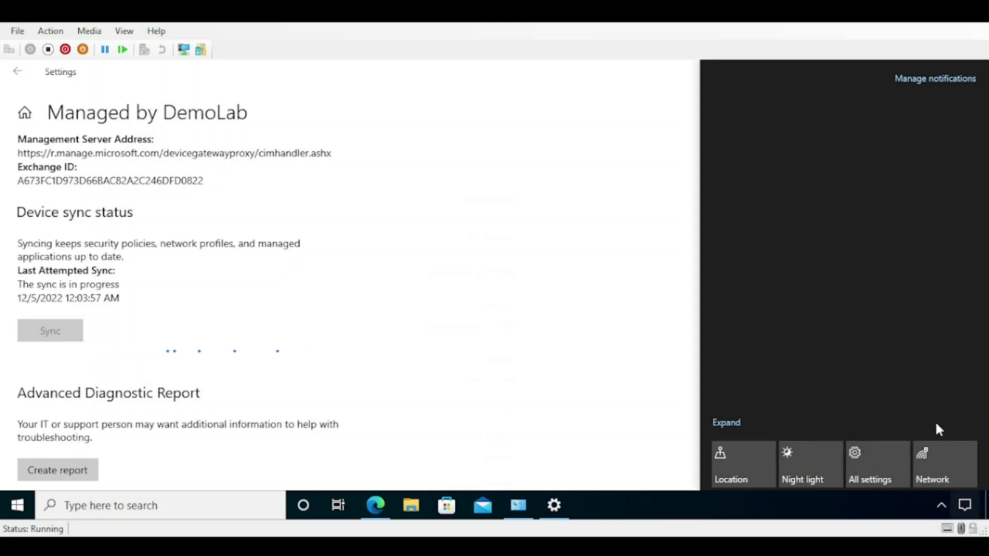
{"action": "left_click", "coordinate": [245, 401]}
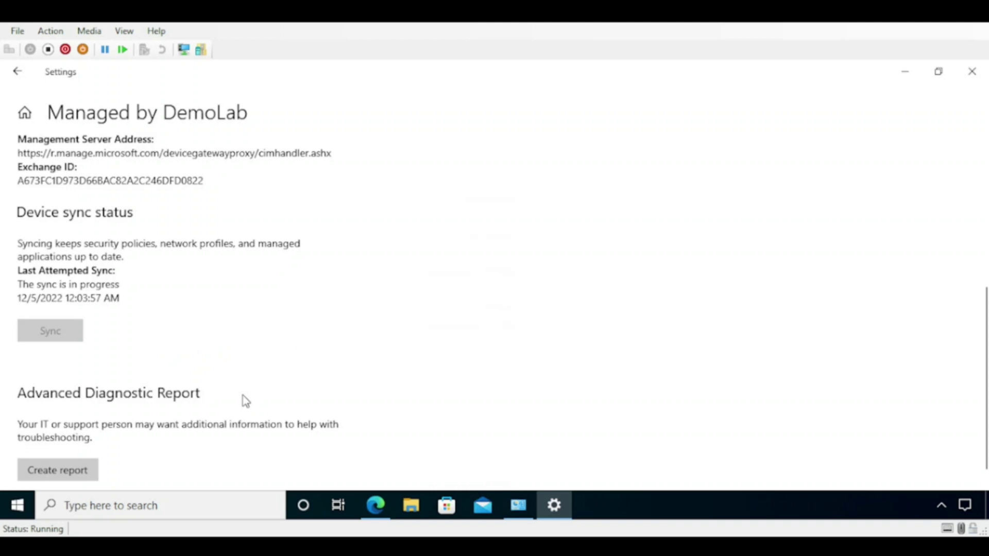
{"action": "left_click", "coordinate": [19, 506]}
{"action": "left_click", "coordinate": [22, 477]}
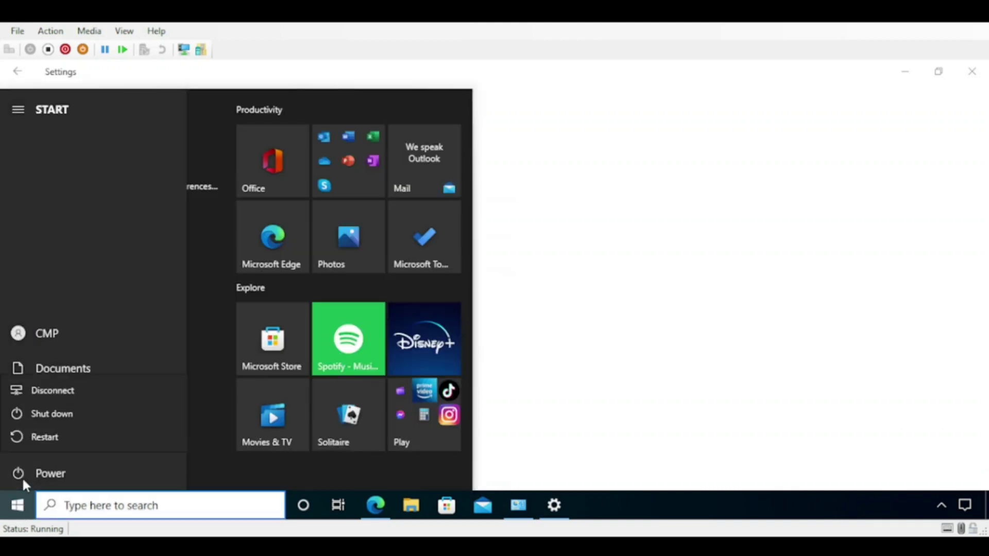
- Restart the PC, sign back in, and check notifications confirming VLC and Company Portal installed
{"action": "left_click", "coordinate": [45, 437]}
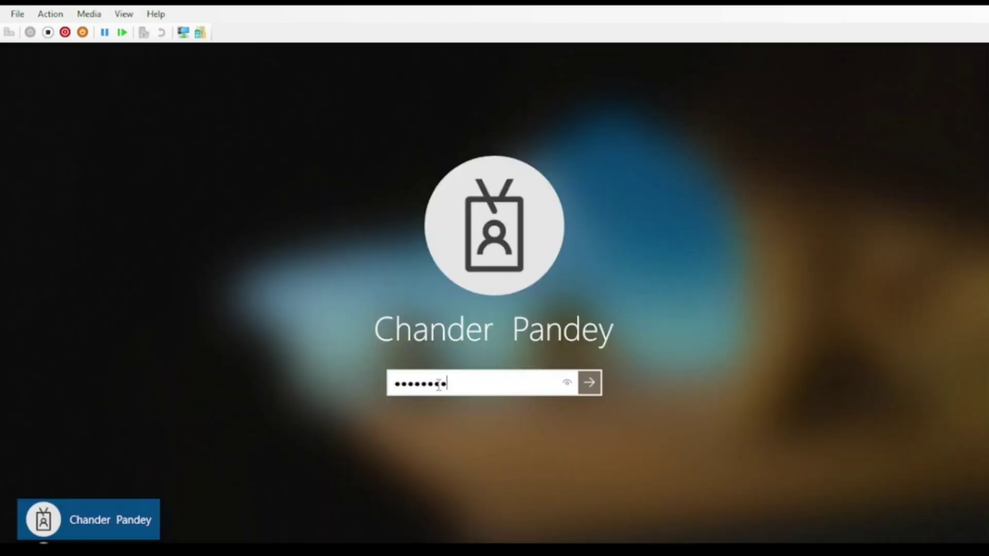
{"action": "key", "text": "Return"}
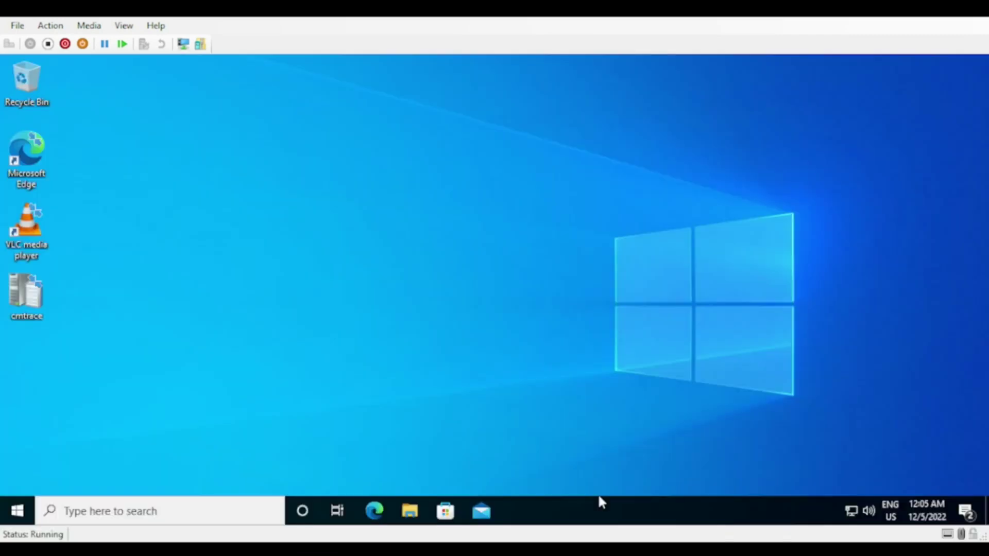
{"action": "left_click", "coordinate": [968, 515]}
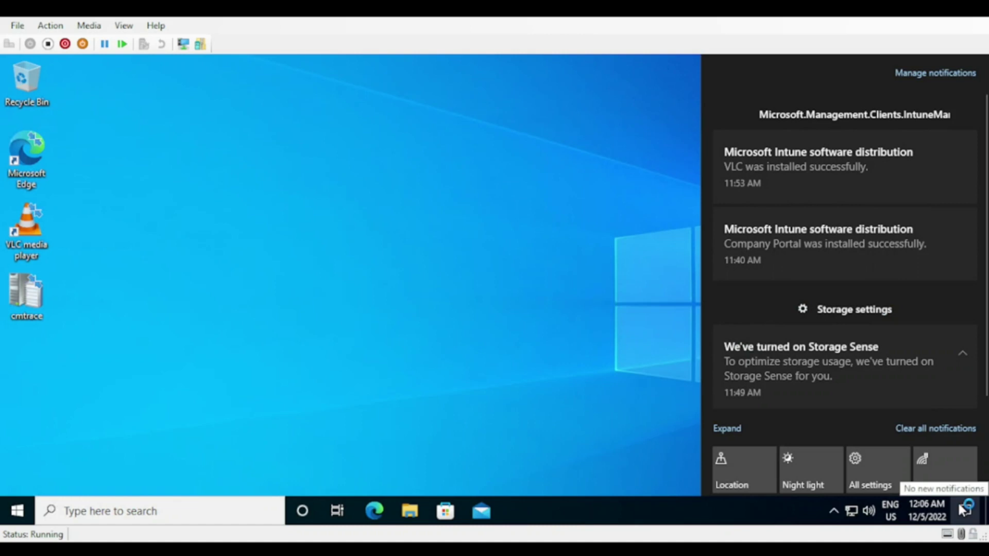
{"action": "mouse_move", "coordinate": [818, 257]}
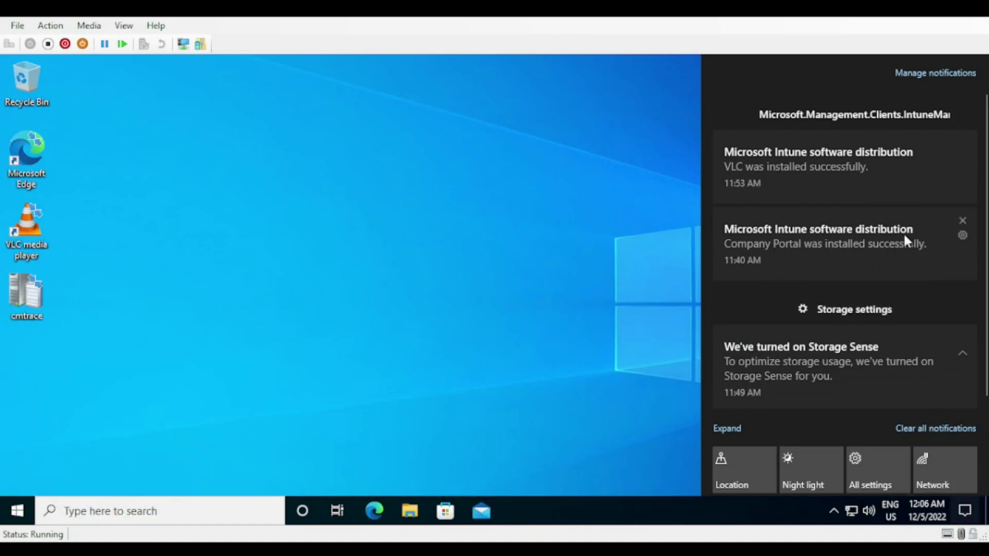
{"action": "left_click", "coordinate": [154, 511]}
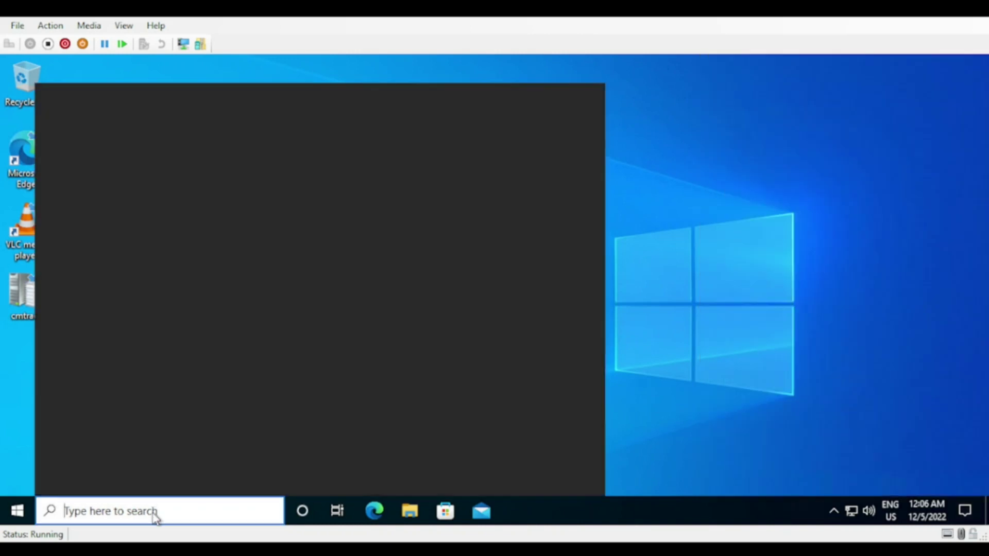
- Launch Company Portal via search and open the VLC app details
{"action": "type", "text": "conpa"}
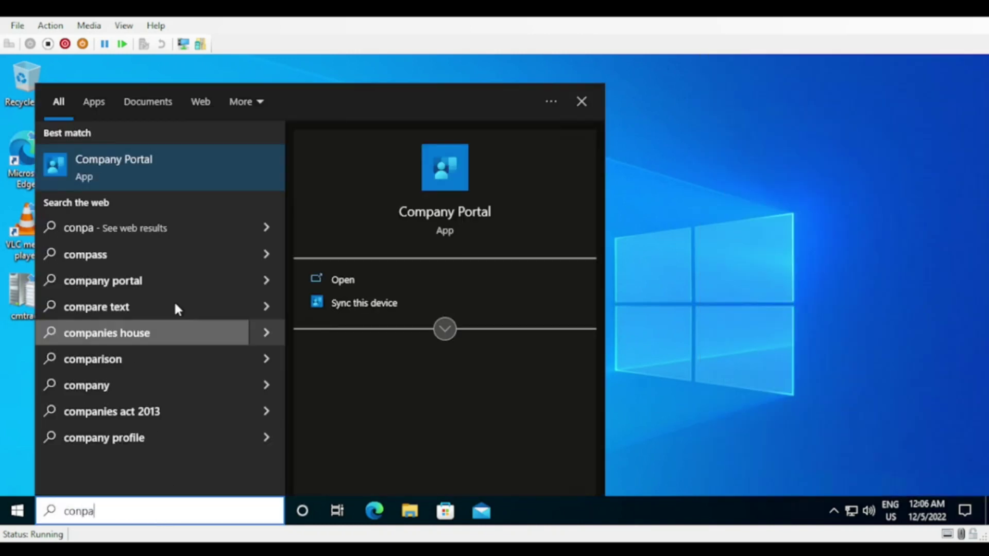
{"action": "left_click", "coordinate": [129, 175]}
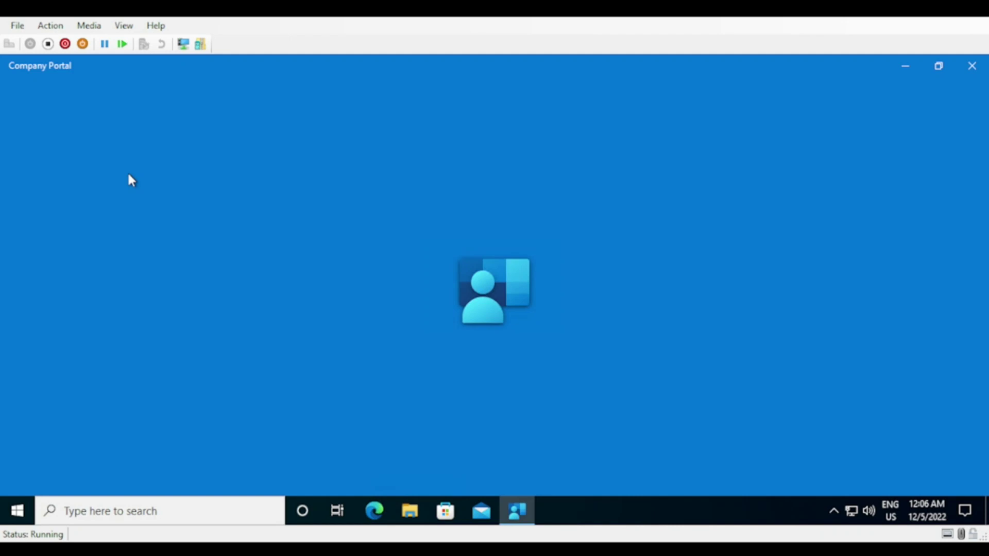
{"action": "left_click", "coordinate": [329, 258]}
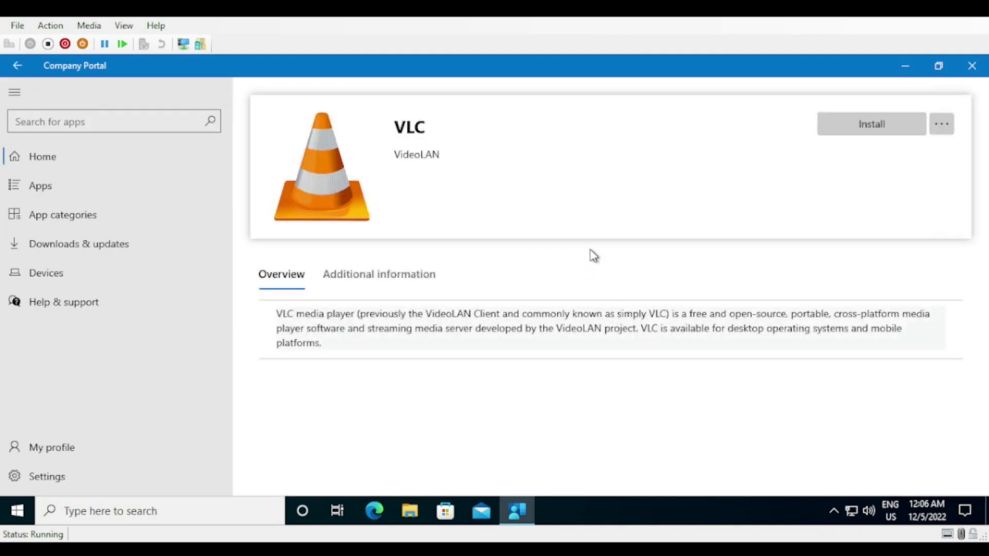
- Check the installed programs list in Programs and Features
{"action": "left_click", "coordinate": [98, 510]}
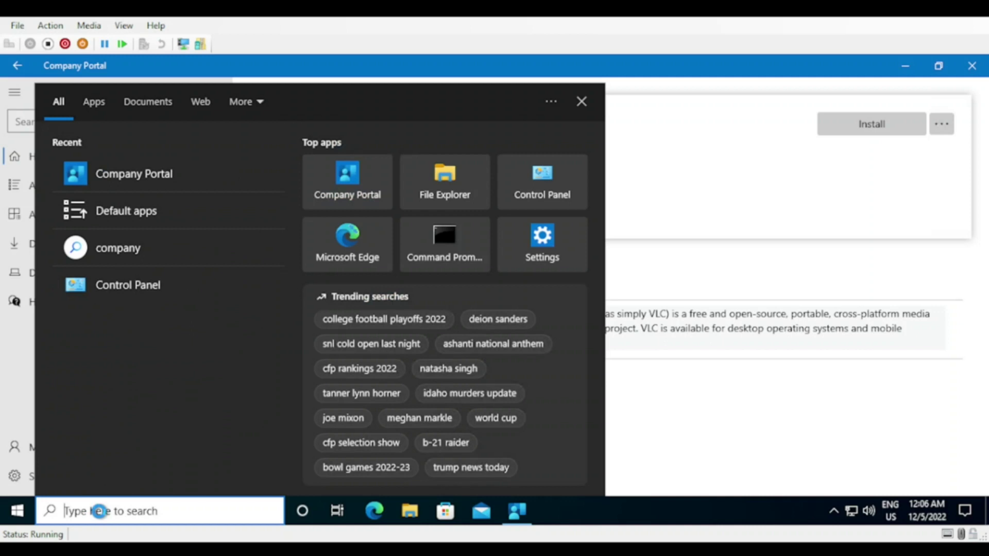
{"action": "type", "text": "app"}
{"action": "left_click", "coordinate": [154, 466]}
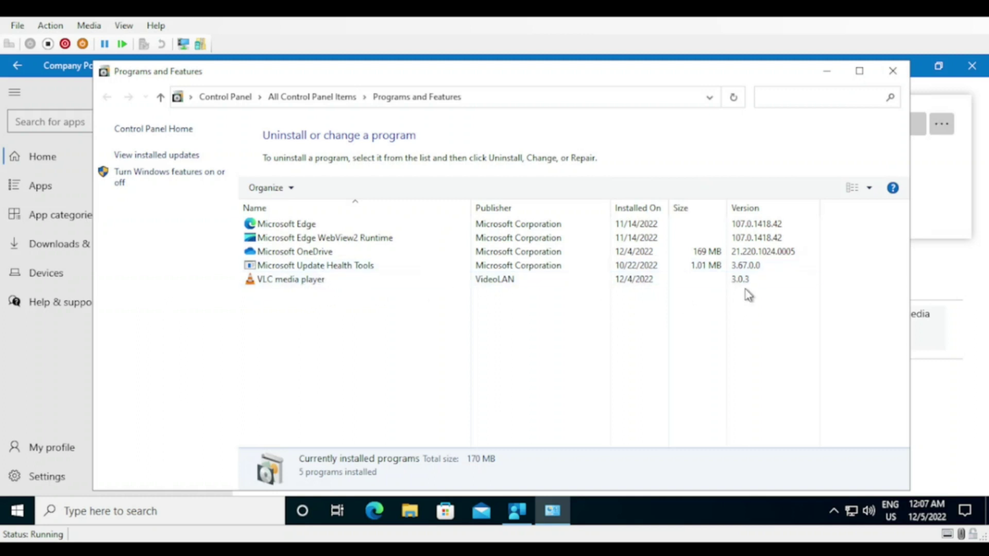
- Install VLC from its Company Portal page until it shows Installed
{"action": "left_click", "coordinate": [952, 220]}
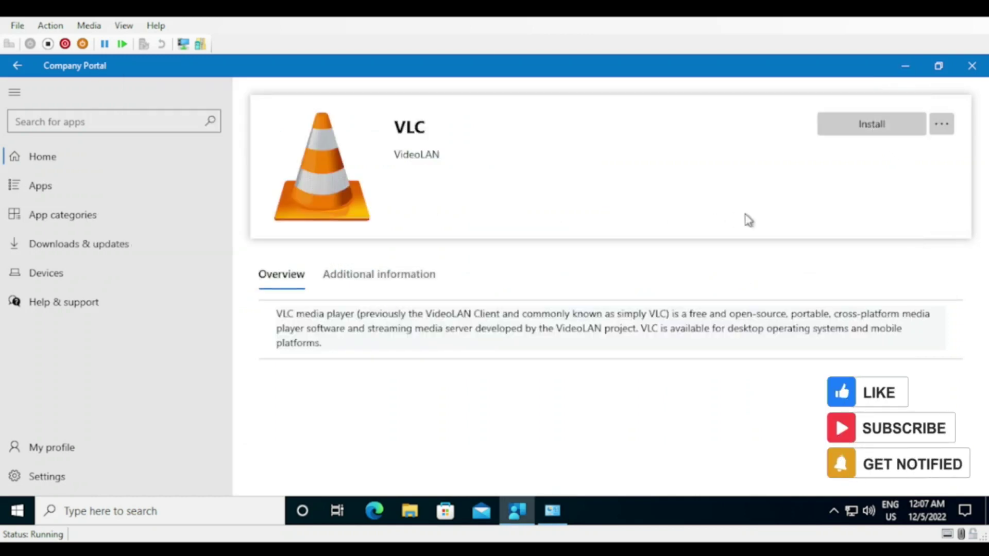
{"action": "left_click", "coordinate": [876, 126]}
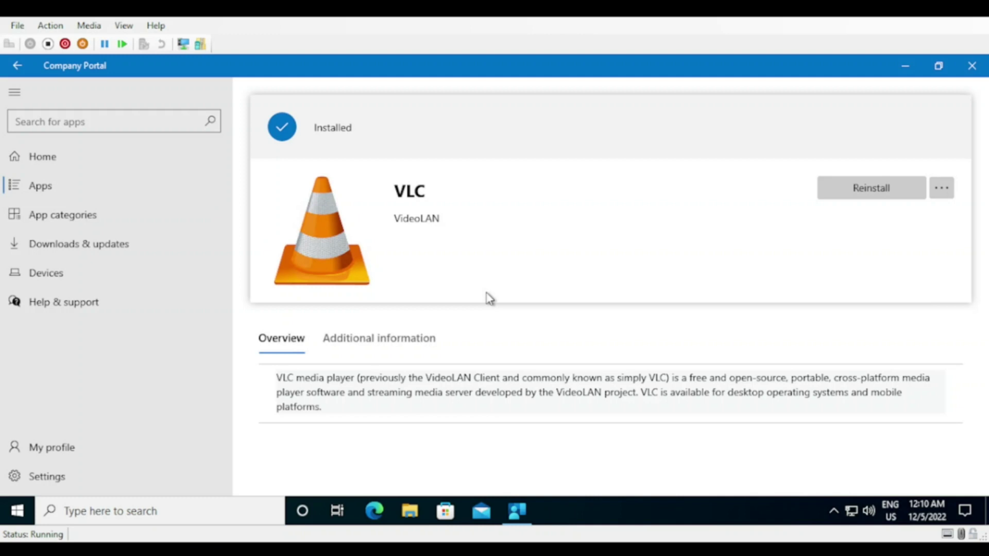
{"action": "left_click", "coordinate": [174, 515]}
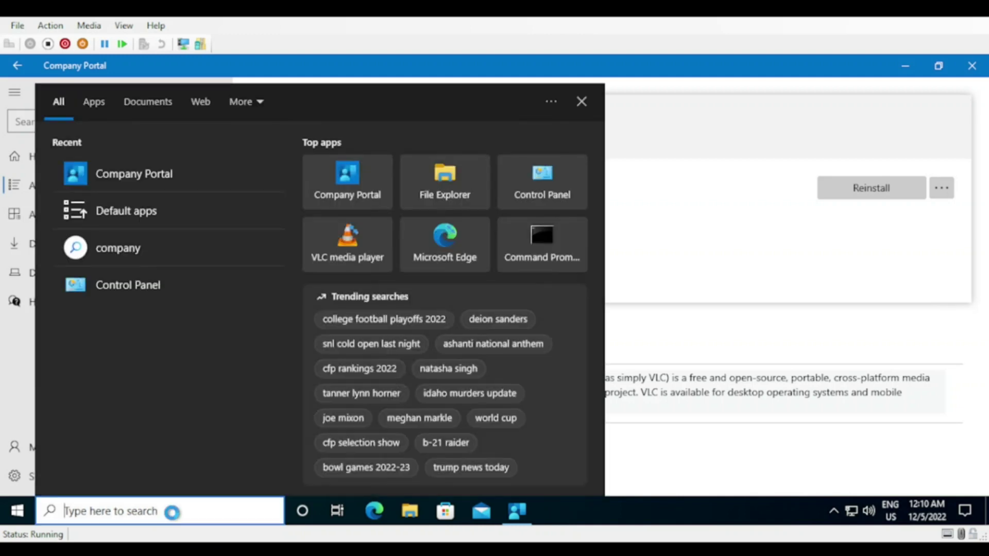
- Confirm VLC 3.0.16 appears in Programs and Features via appwiz.cpl, then restart and sign in
{"action": "type", "text": "appwi"}
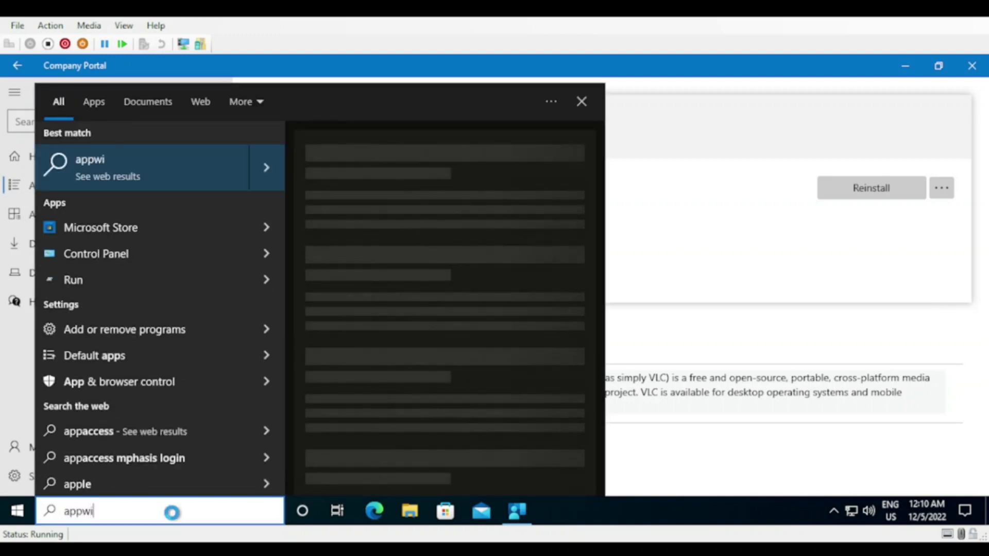
{"action": "type", "text": "z.cpl"}
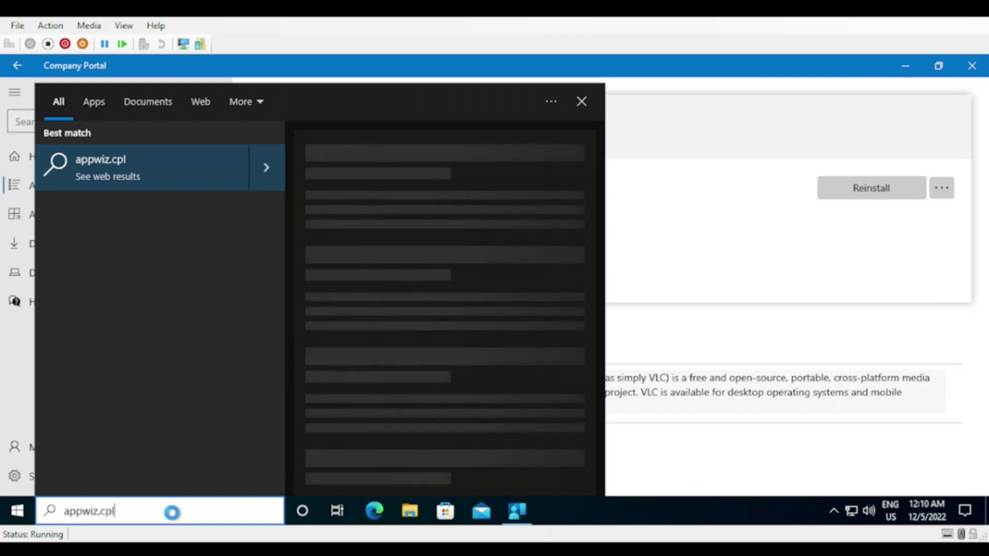
{"action": "key", "text": "Return"}
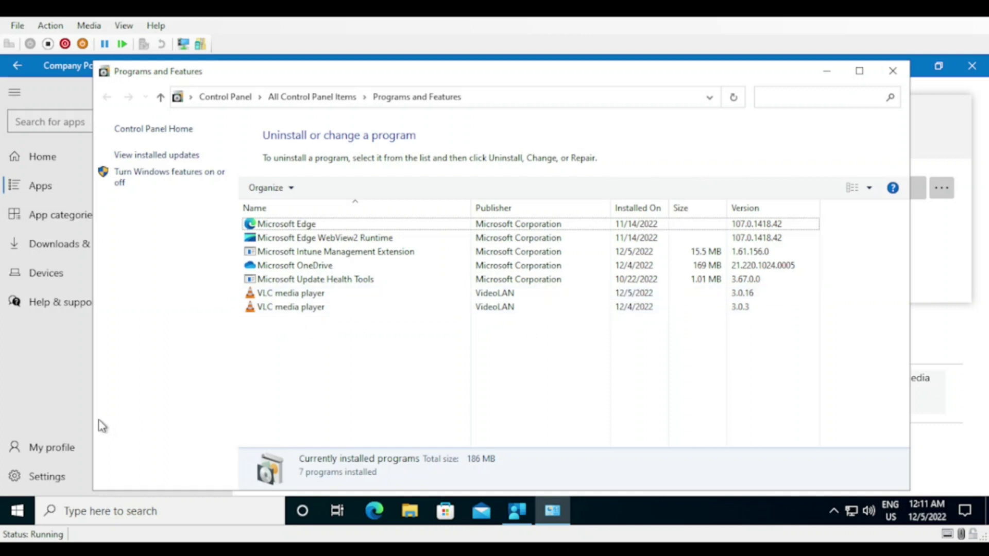
{"action": "left_click", "coordinate": [22, 501]}
{"action": "left_click", "coordinate": [20, 493]}
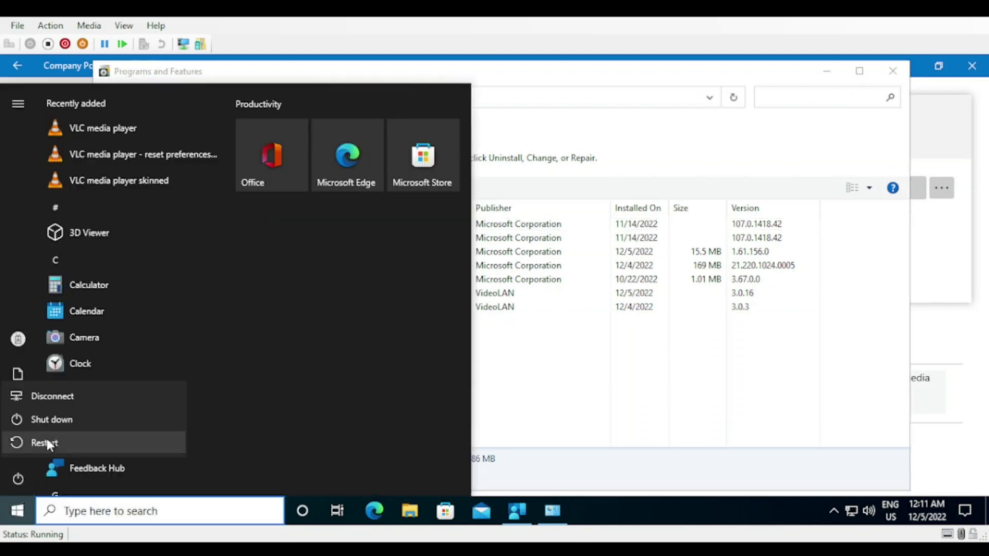
{"action": "left_click", "coordinate": [41, 446]}
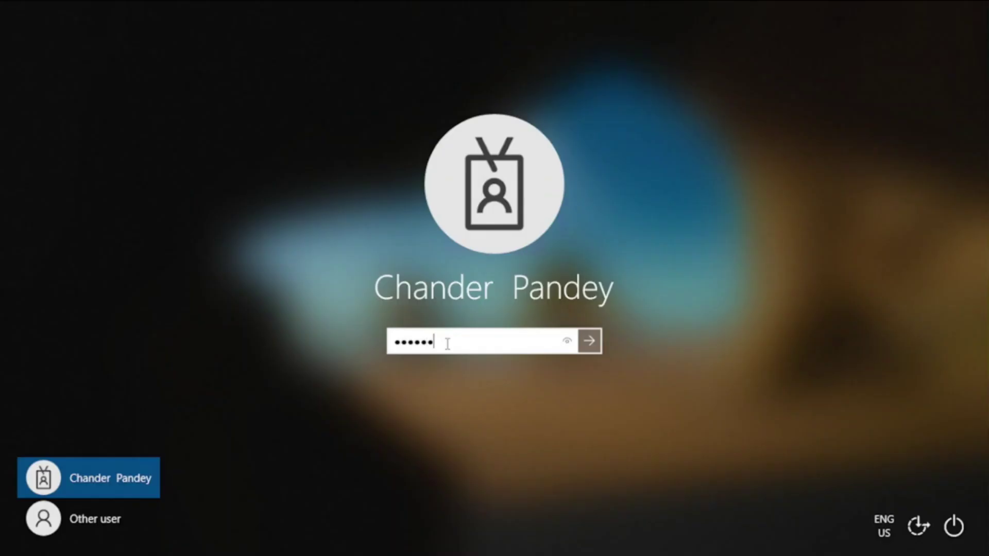
{"action": "type", "text": "•••"}
{"action": "key", "text": "Return"}
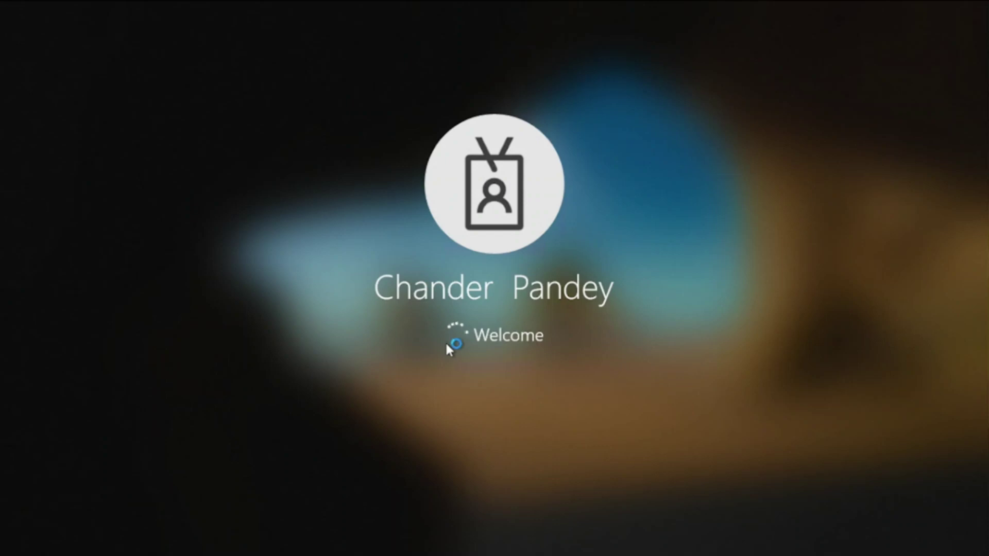